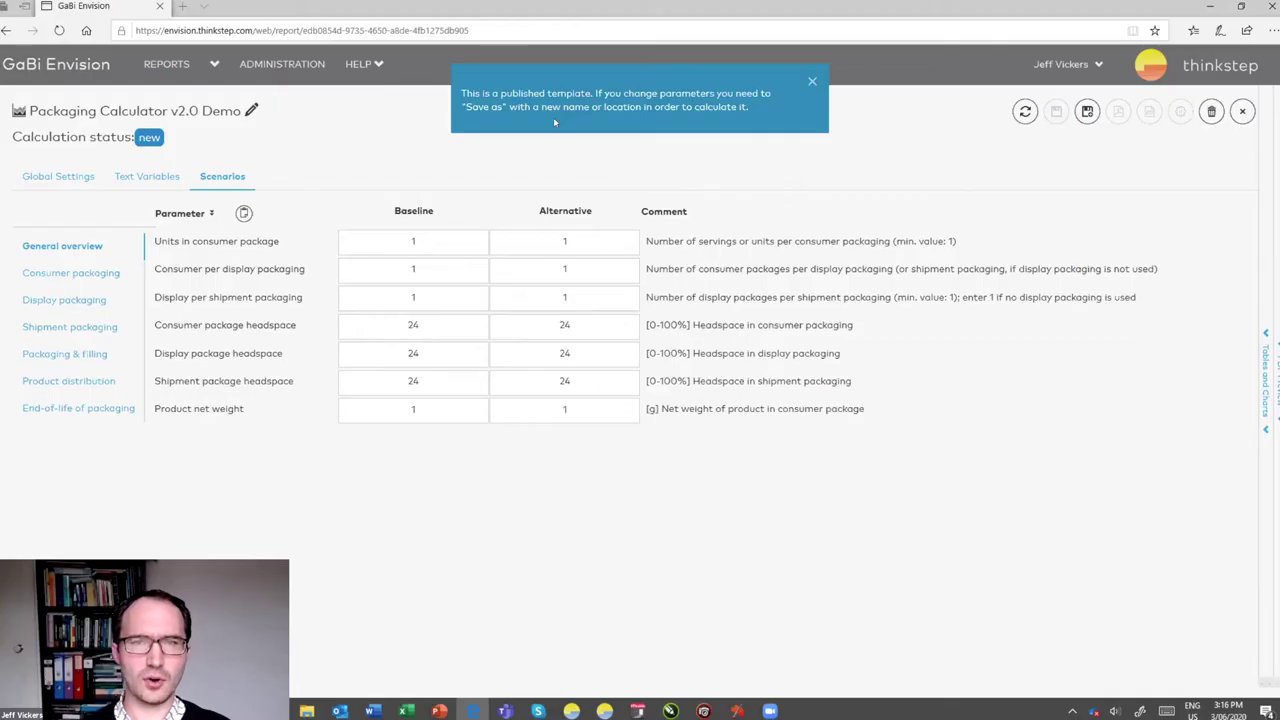
Step: Save the packaging calculator template as a report named "Milk Bottle Comparison Example" in the GaBi Packaging Calculator folder
click(555, 121)
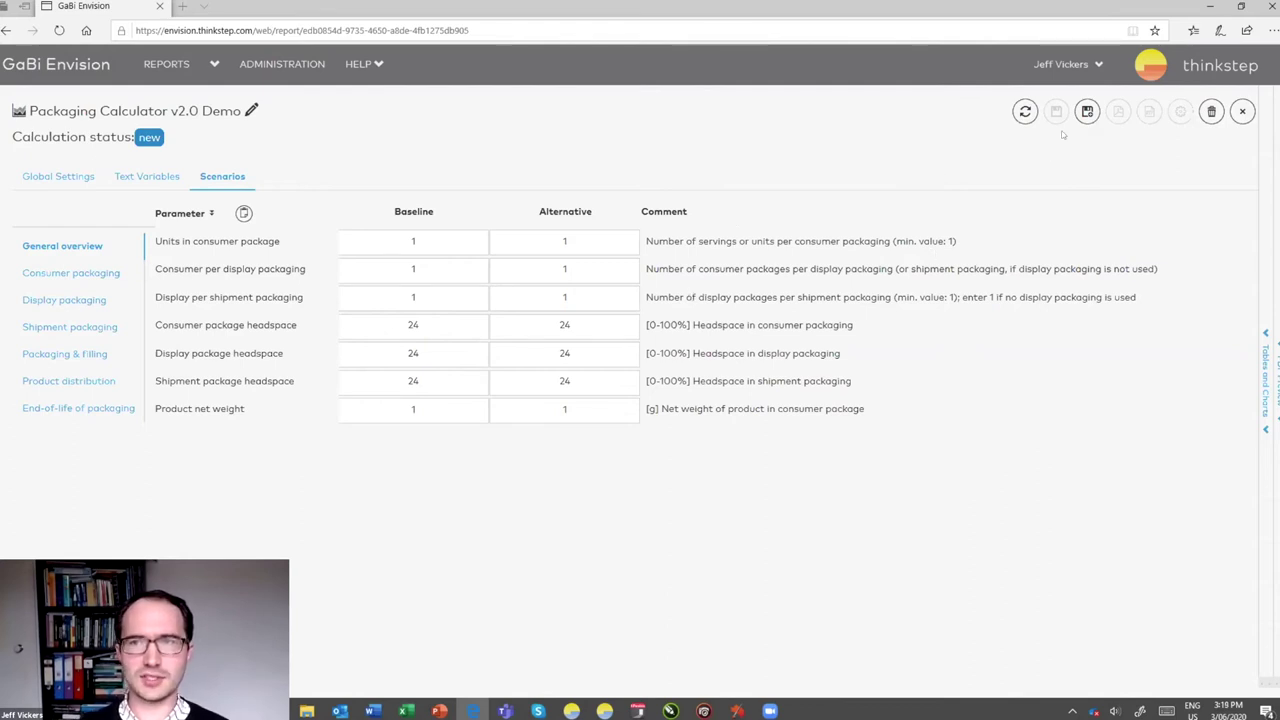
click(1087, 111)
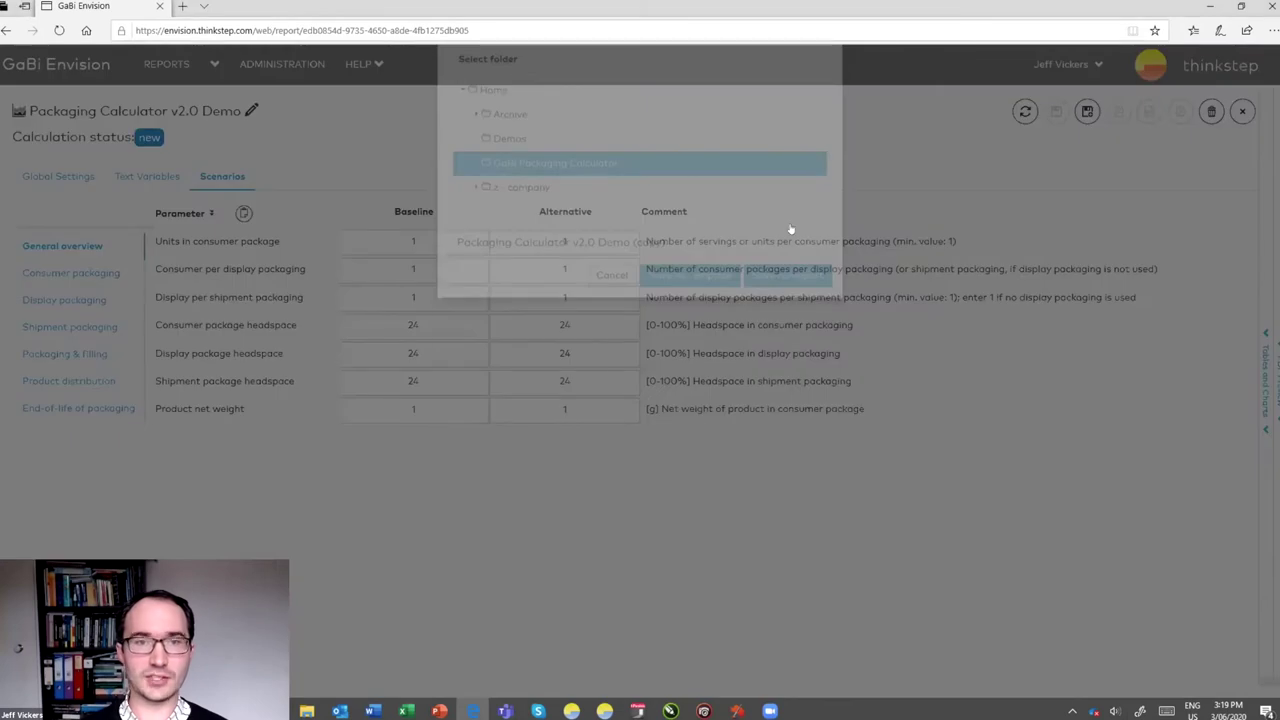
click(689, 309)
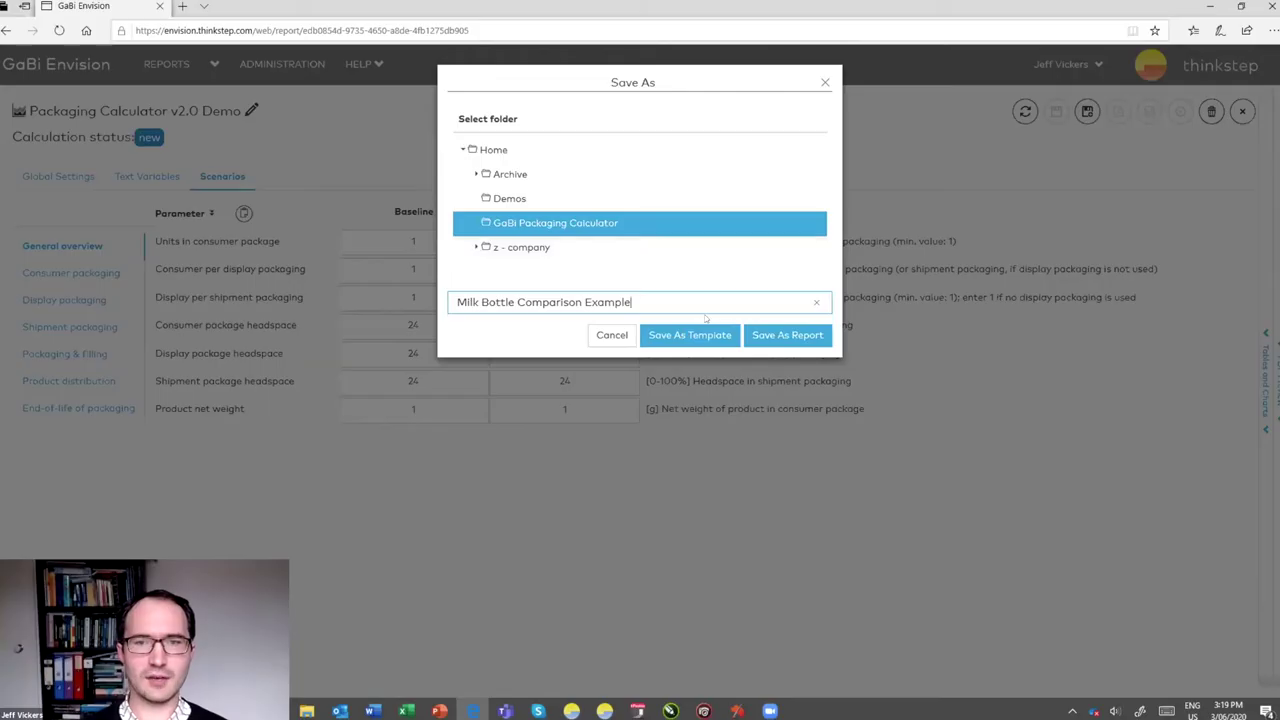
click(772, 336)
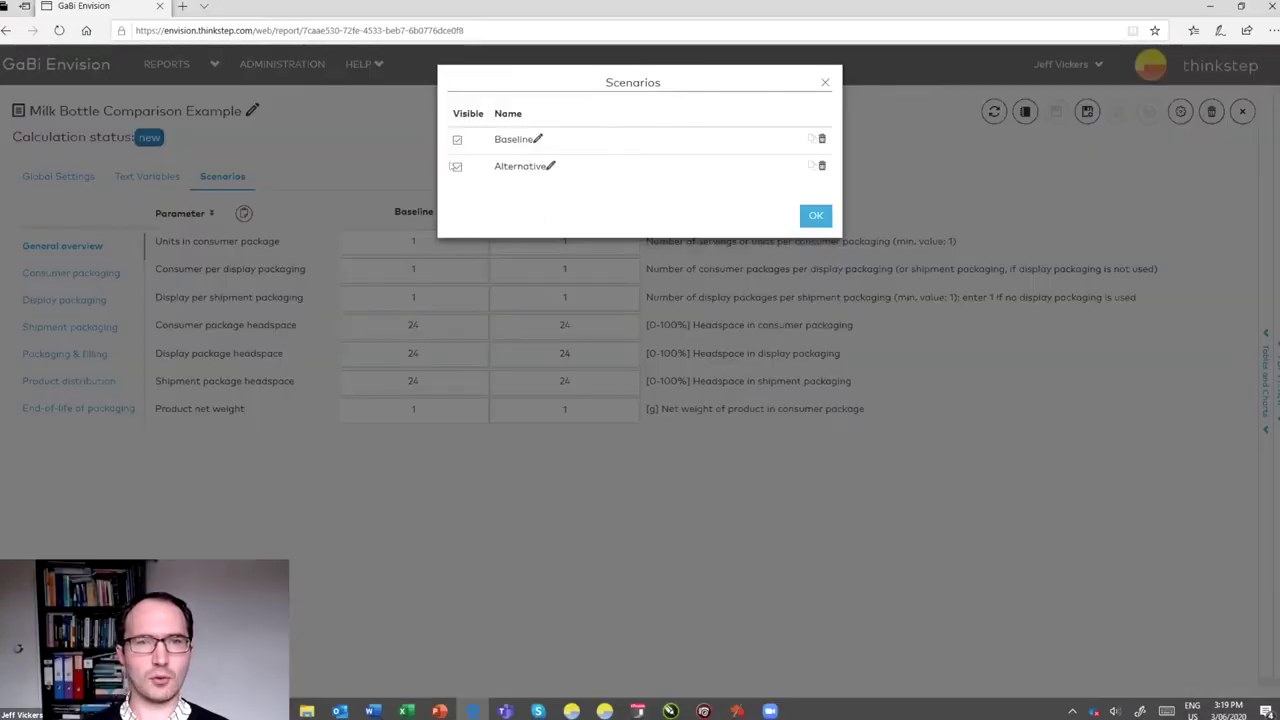
Step: Rename the Baseline scenario to "Single use glass" and the Alternative scenario to "Reusable glass"
click(457, 168)
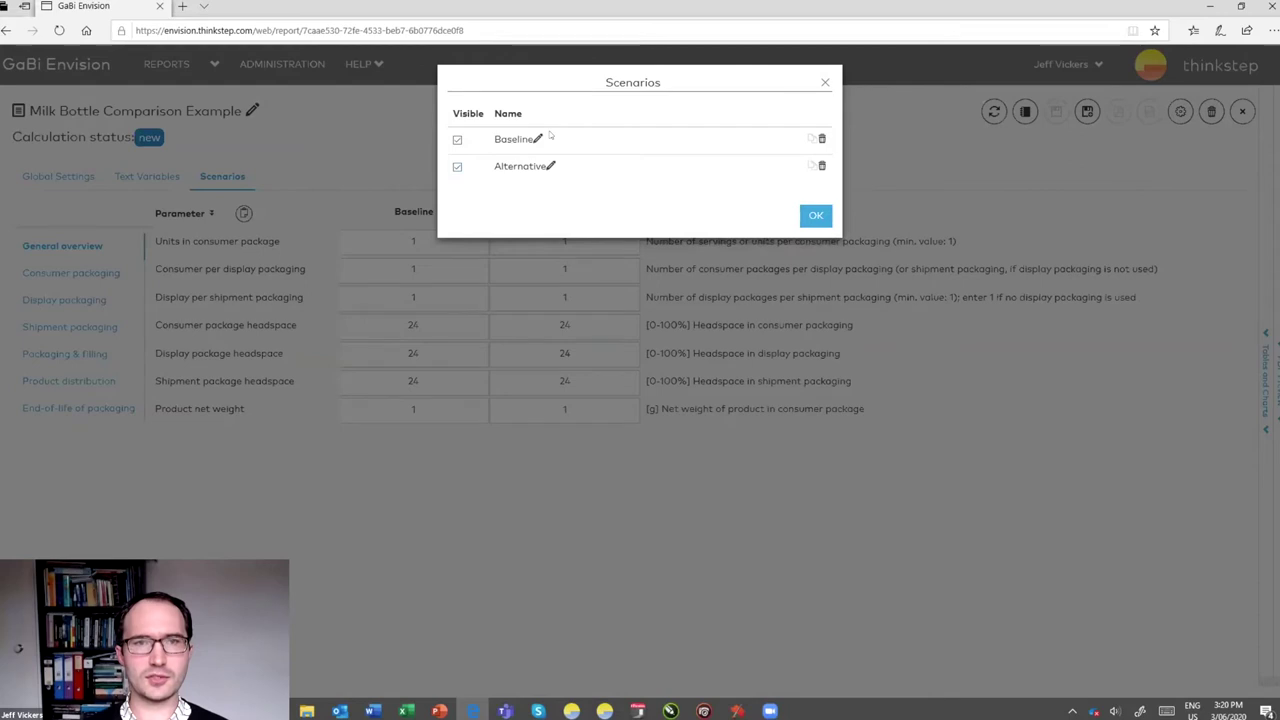
click(537, 140)
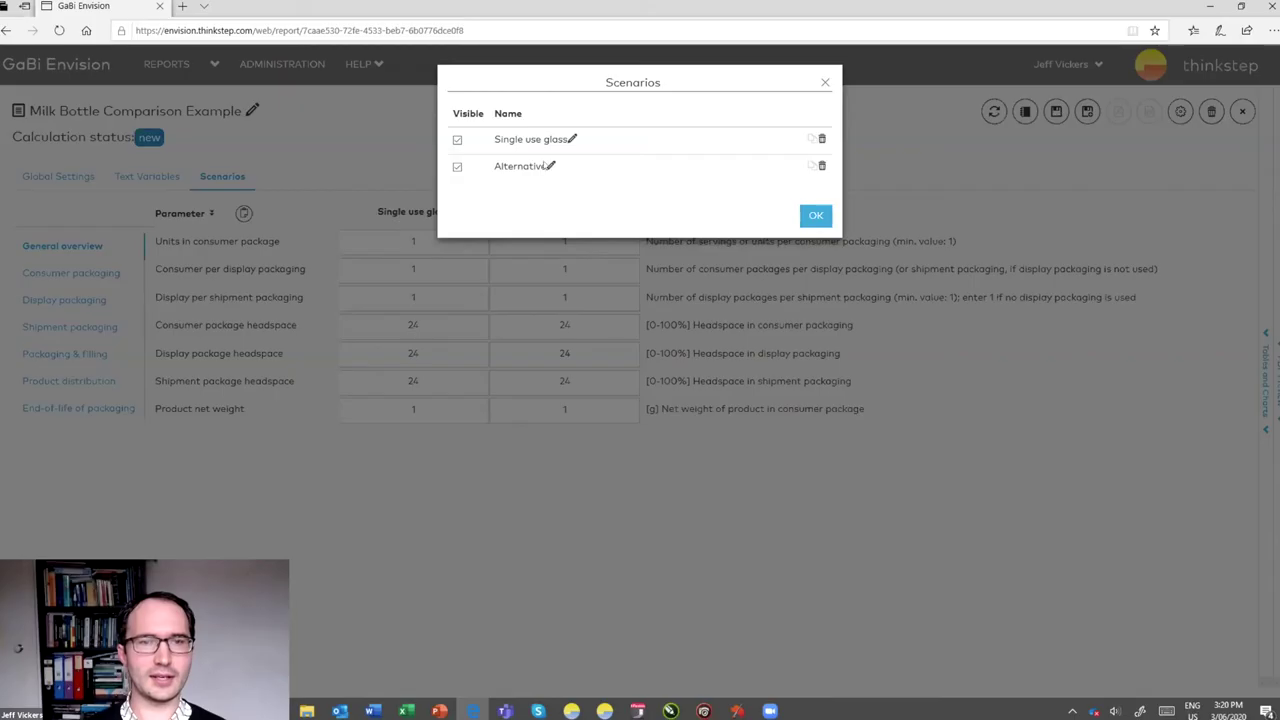
click(554, 167)
text(Reus)
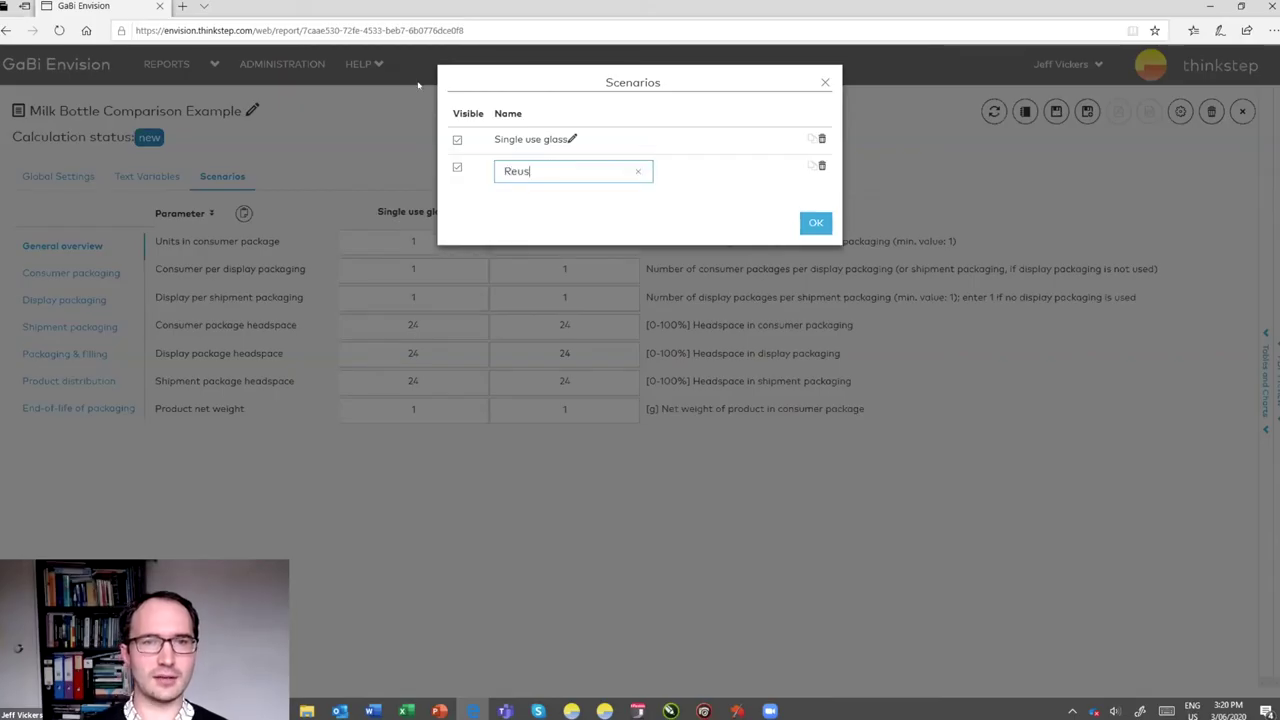
text(able glass)
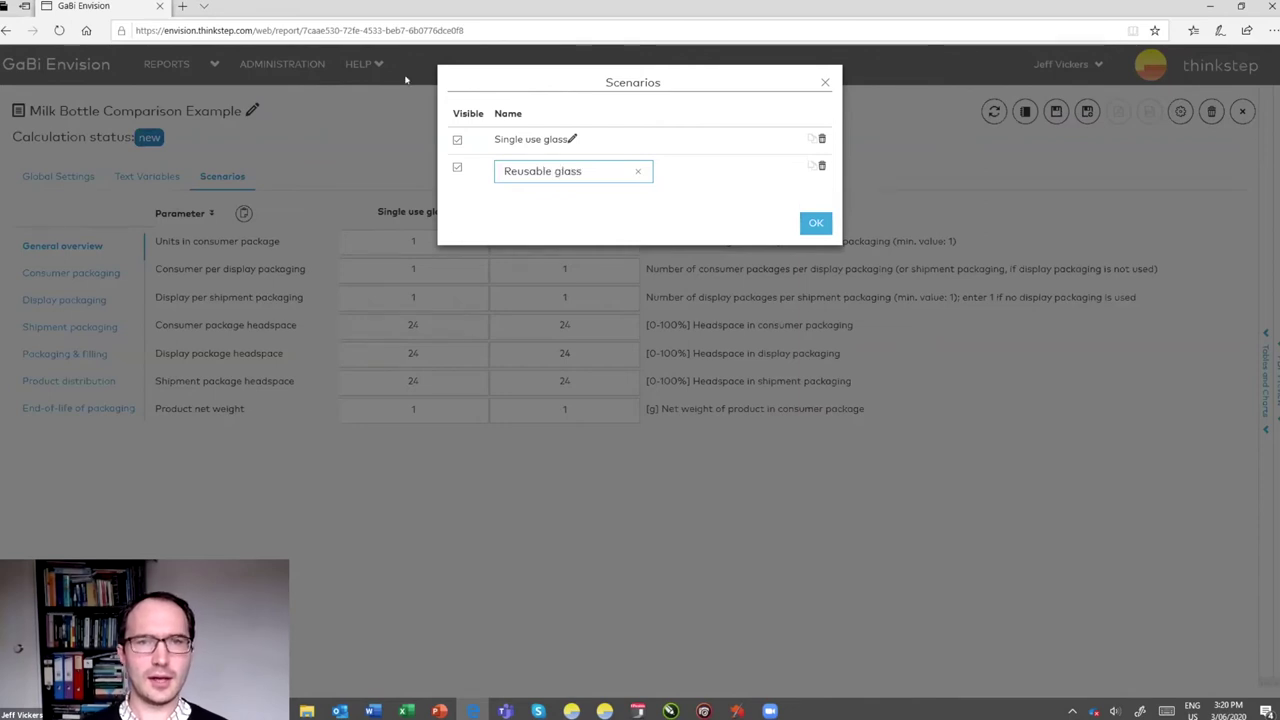
key(Return)
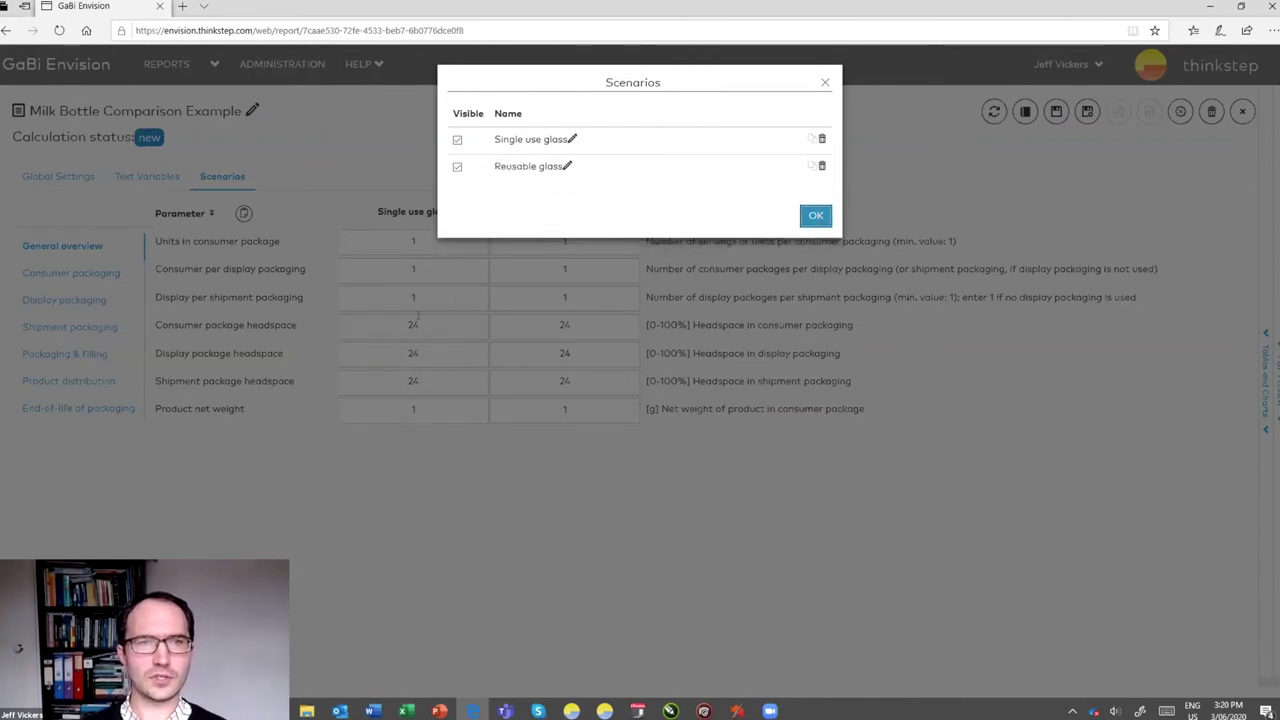
key(Return)
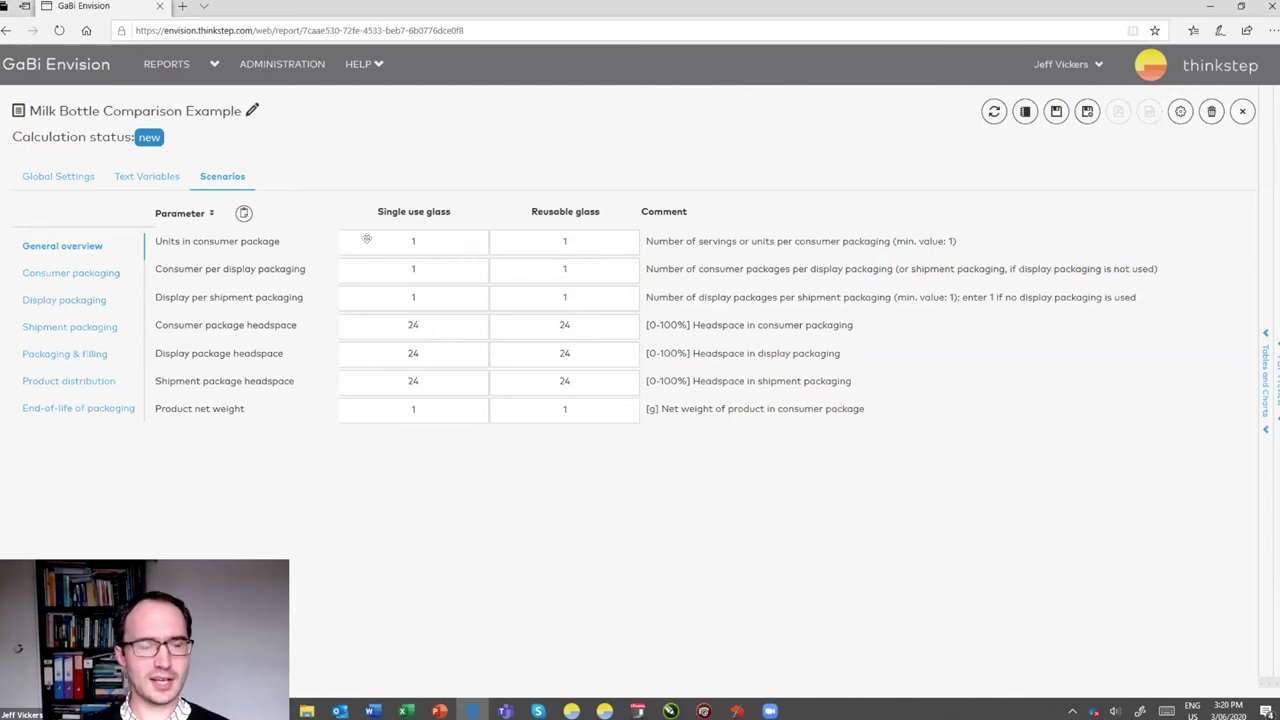
Step: Review the functional unit in the global settings and the report's text variables, and return to the scenario parameters
click(62, 177)
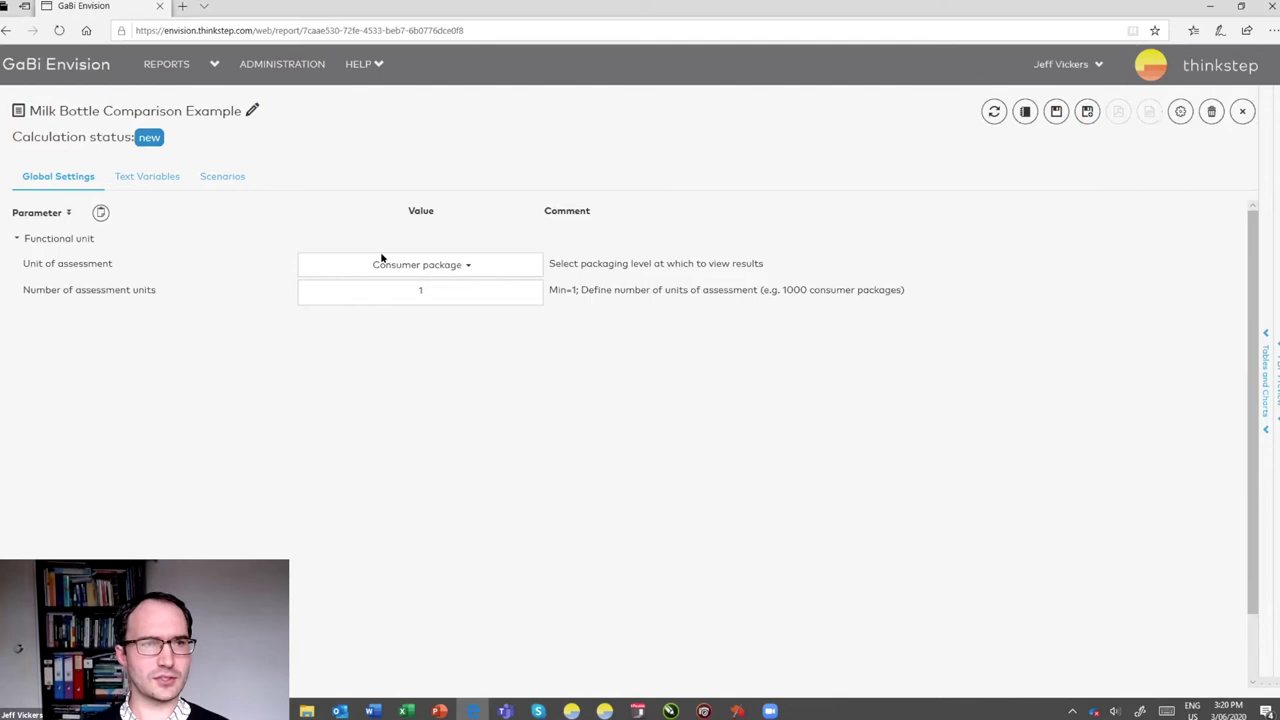
click(148, 176)
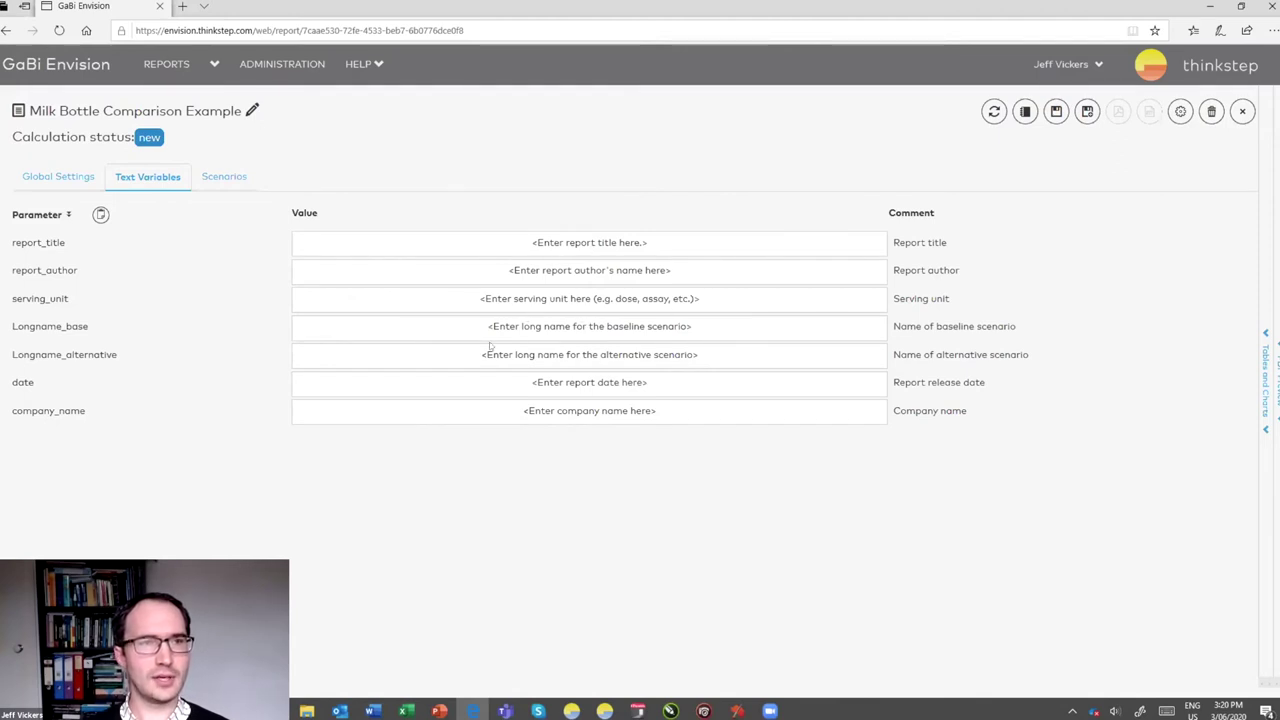
click(235, 180)
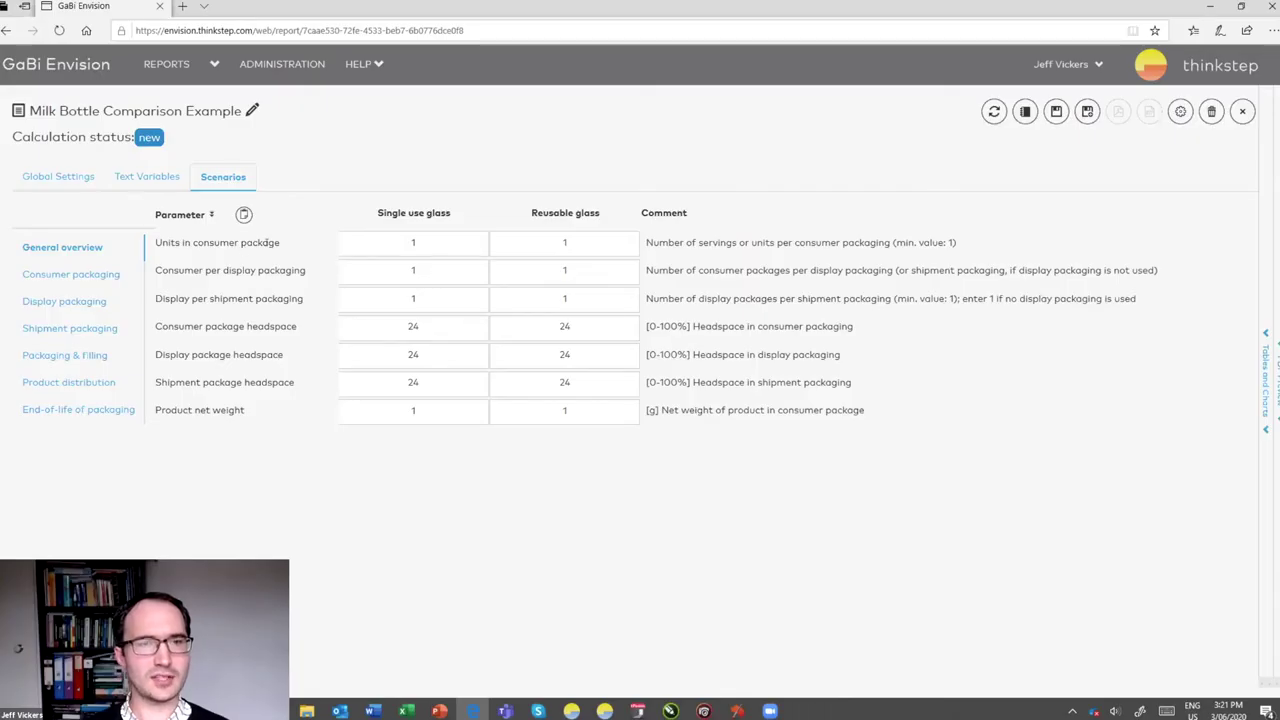
Step: Set the units in the consumer package to 10 for both glass scenarios
click(440, 241)
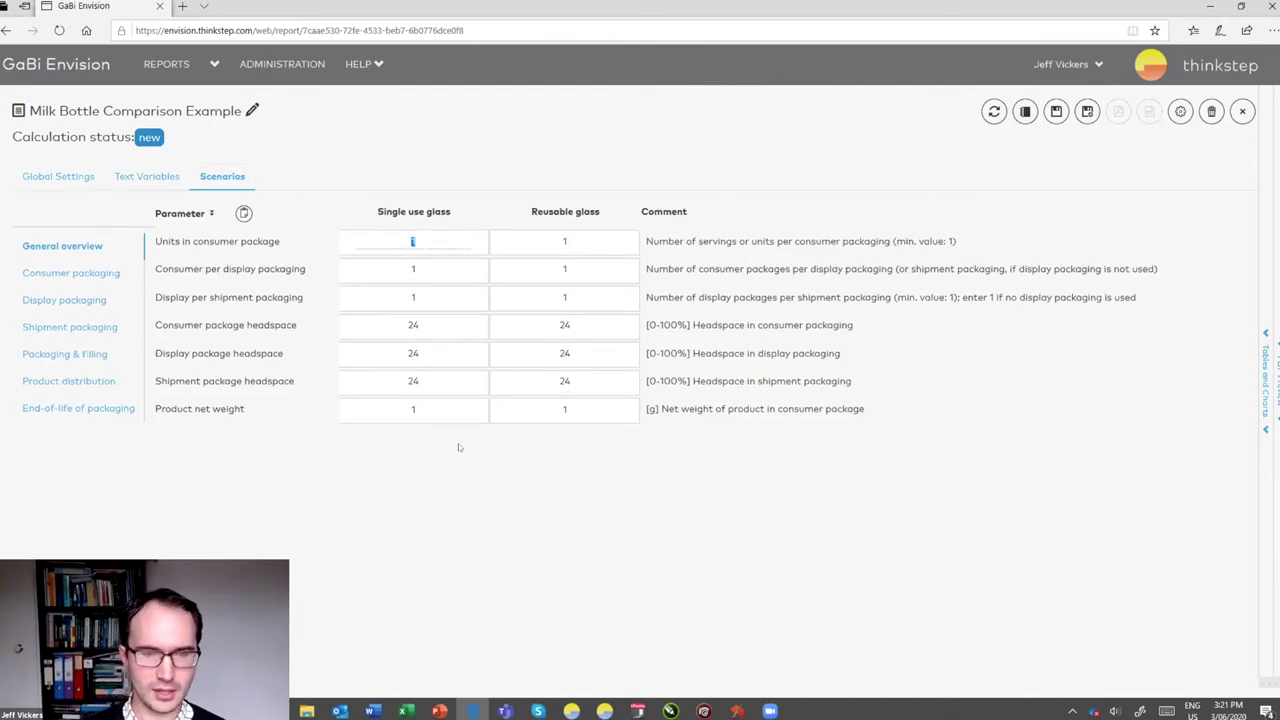
text(10)
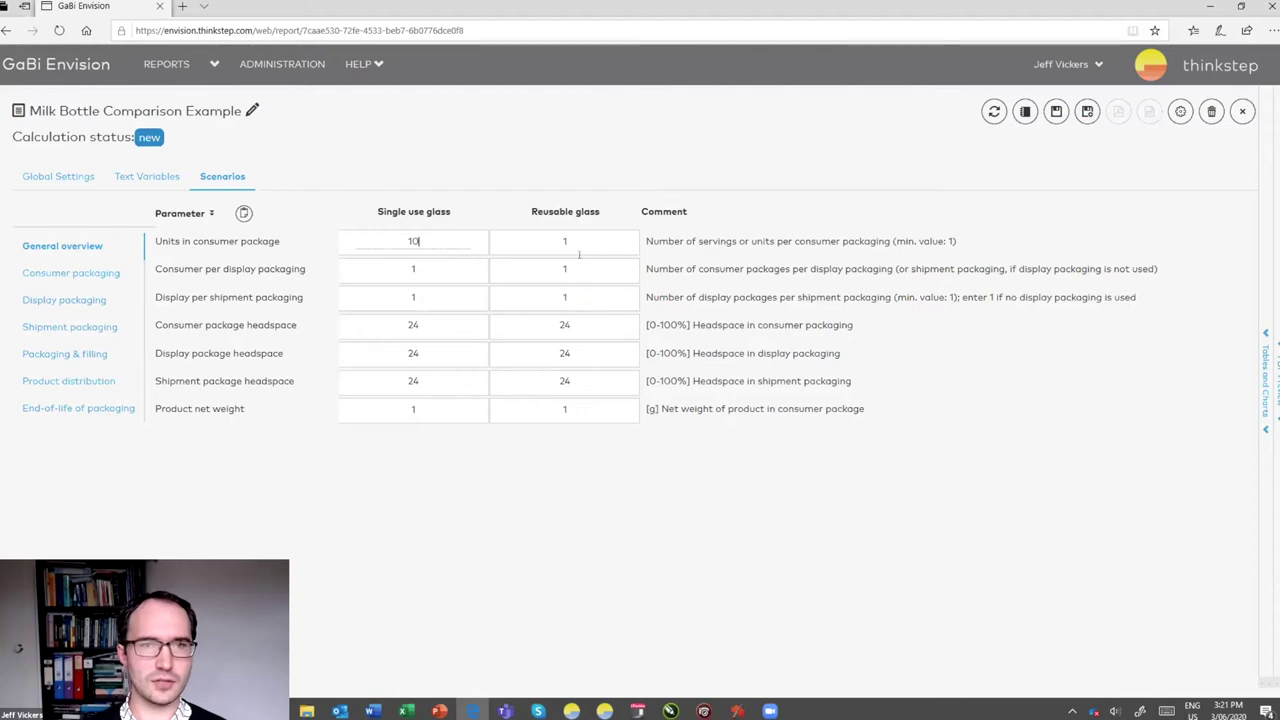
key(Tab)
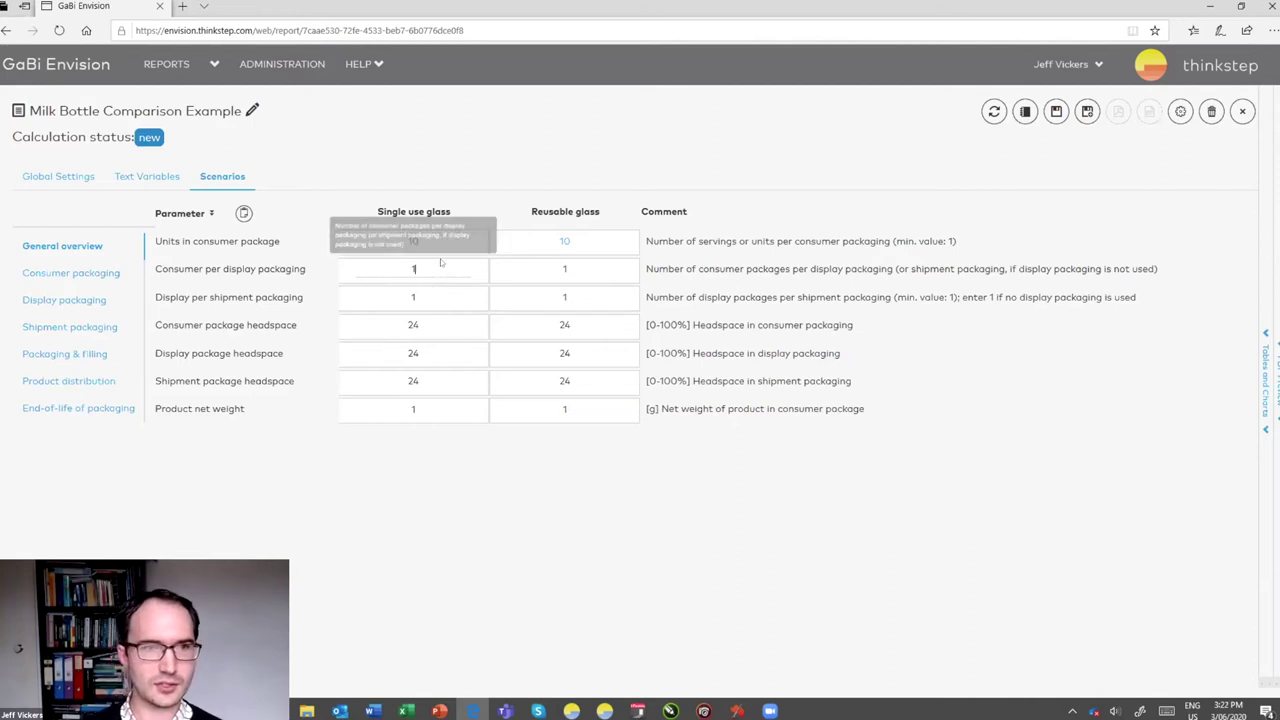
Step: Set consumer packages per display packaging to 16 in both scenarios and display packages per shipment packaging to 36 for single use glass
double_click(368, 260)
text(16)
key(Tab)
text(16)
click(431, 295)
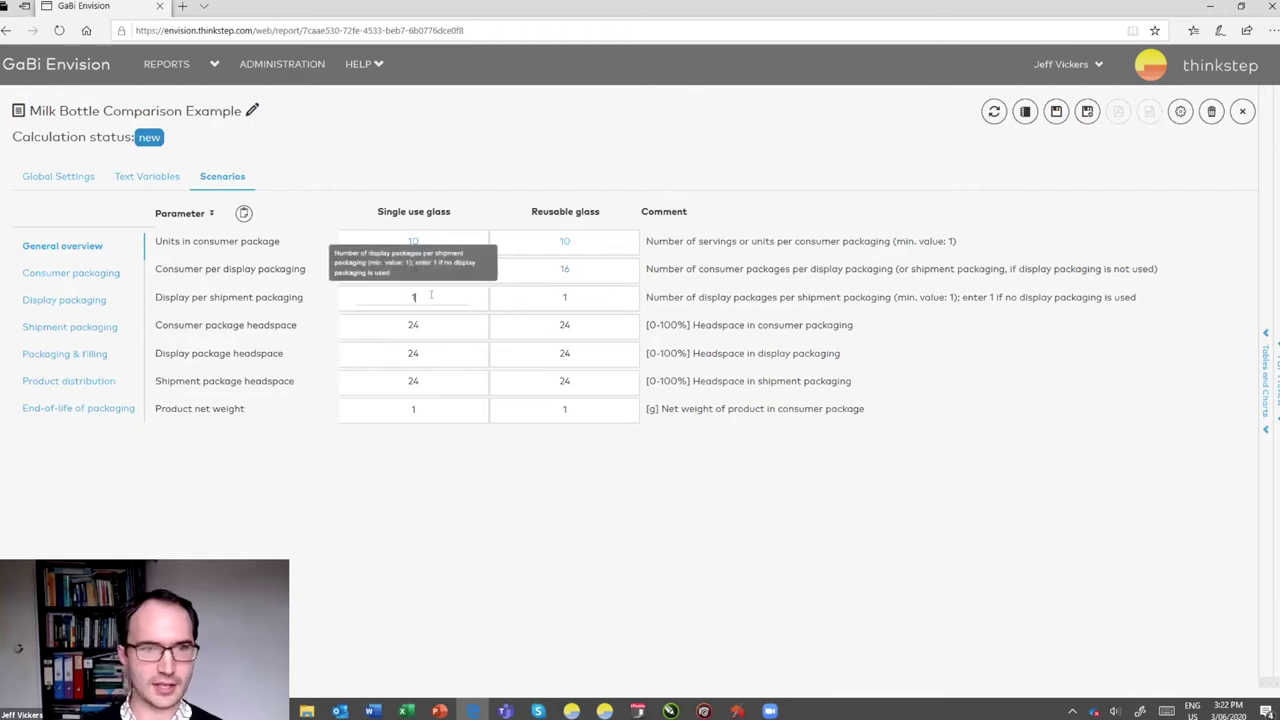
text(36)
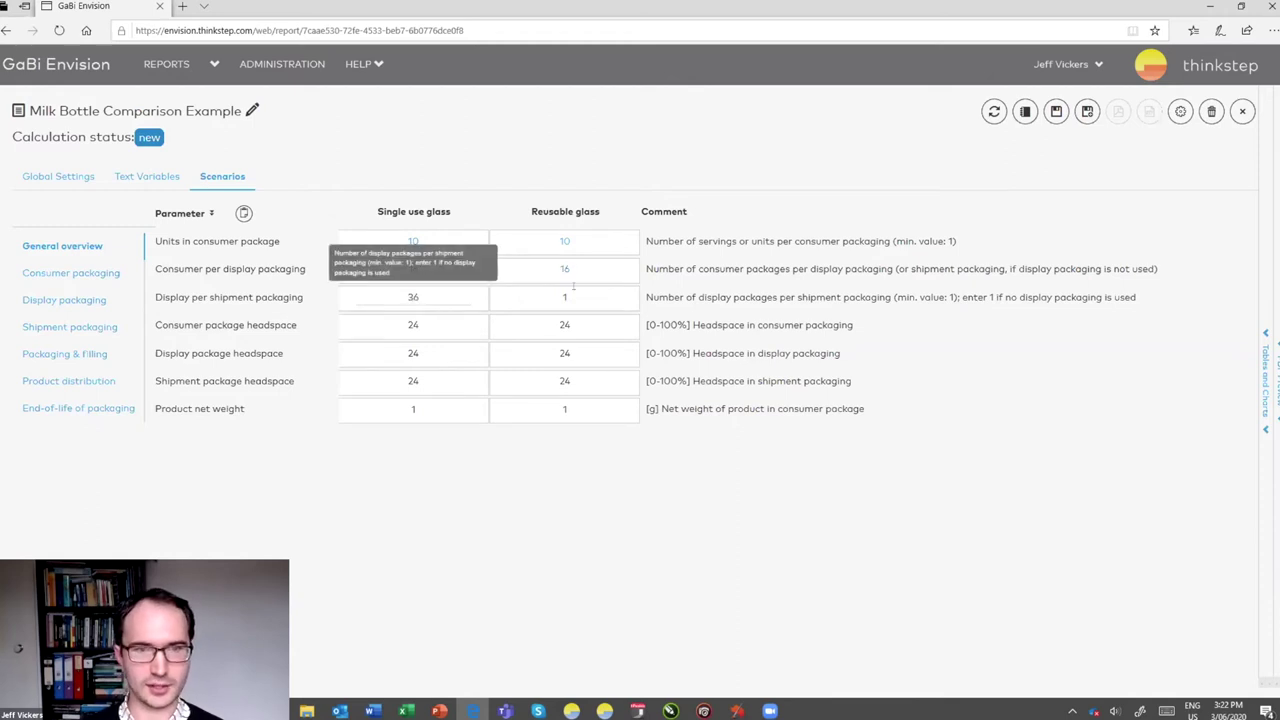
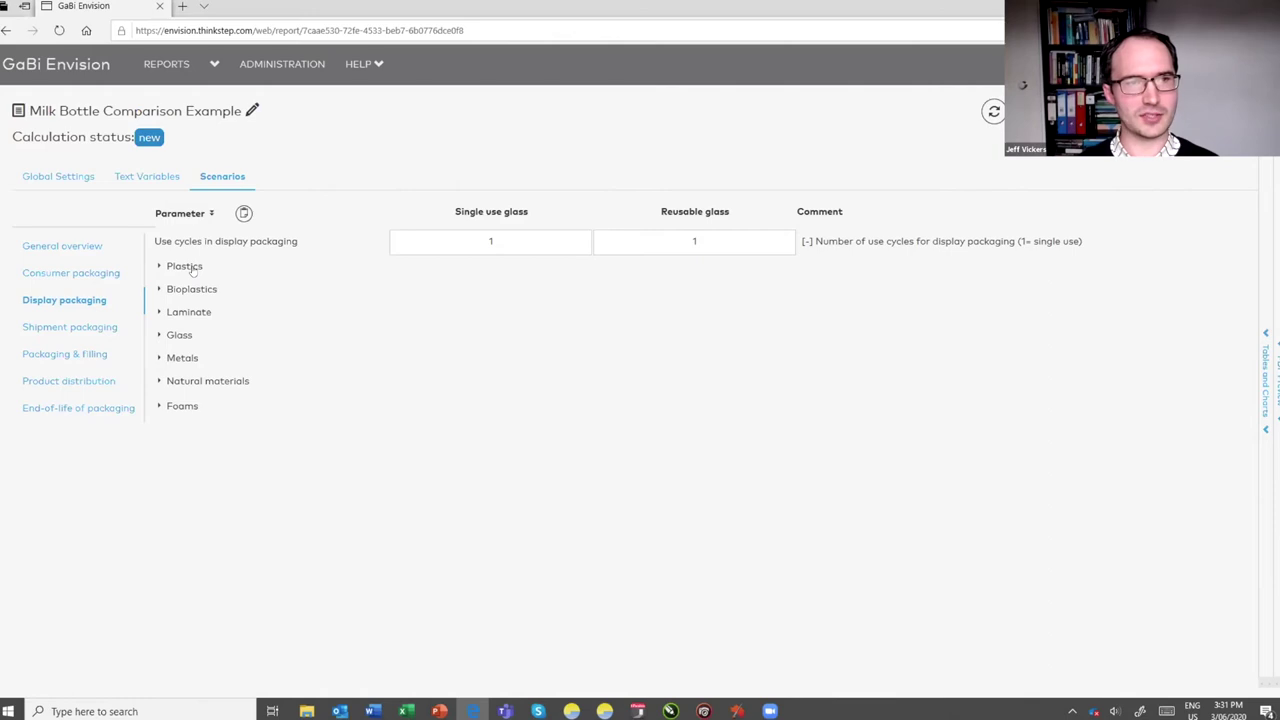
Step: Set the mass of Plastic 1 in the display packaging to 2000 g for both scenarios
click(190, 267)
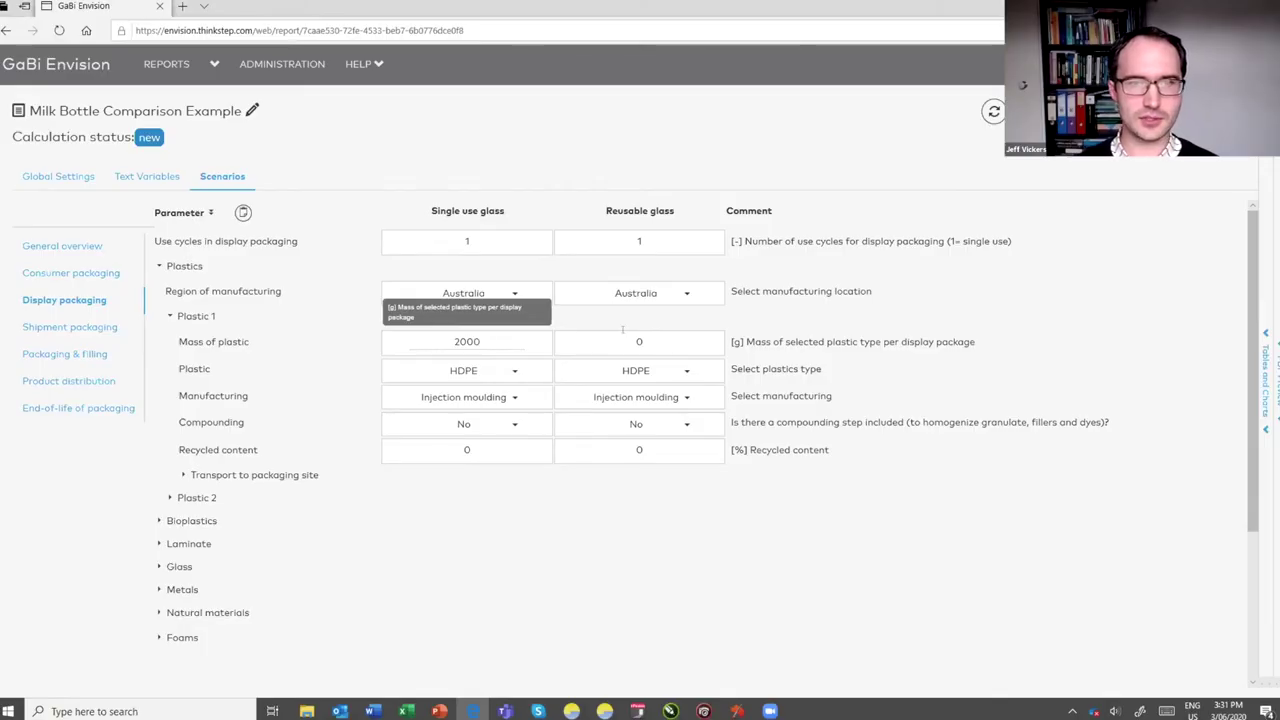
click(632, 341)
text(2000)
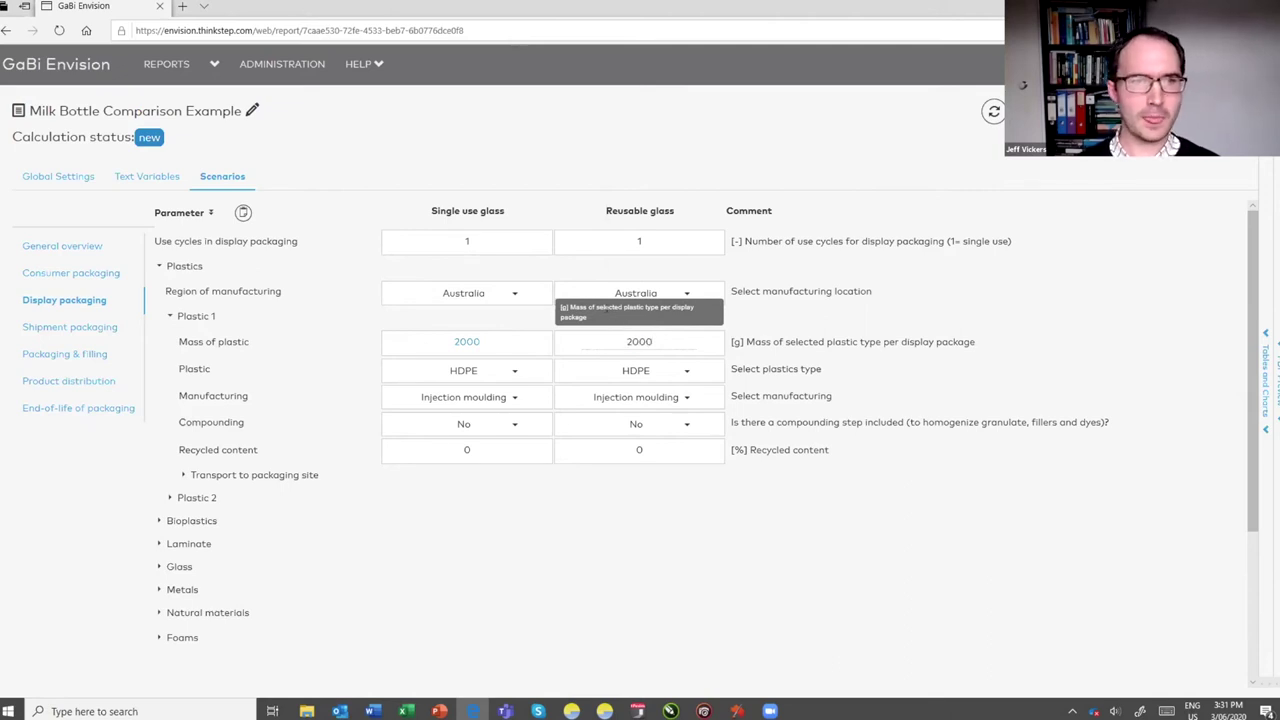
Step: Include a compounding step for the display packaging's Plastic 1 and set its recycled content to 50% in both scenarios
click(465, 424)
key(Return)
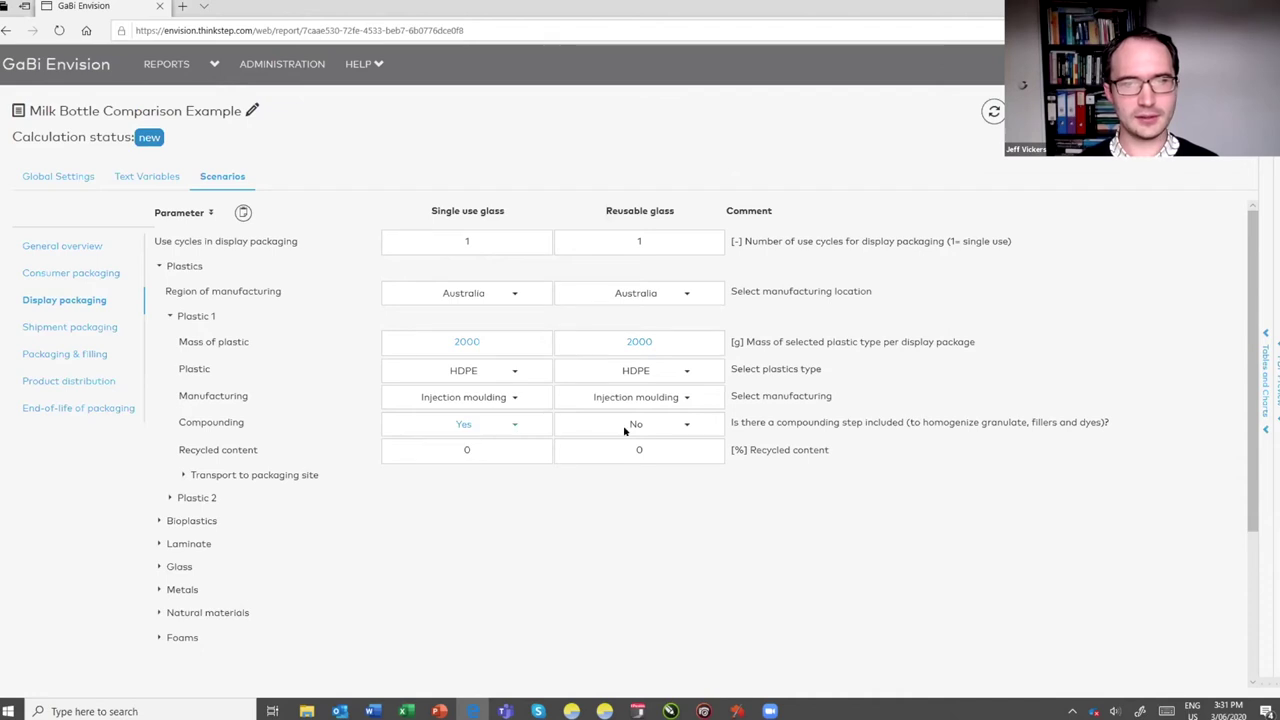
click(625, 424)
click(605, 441)
click(503, 446)
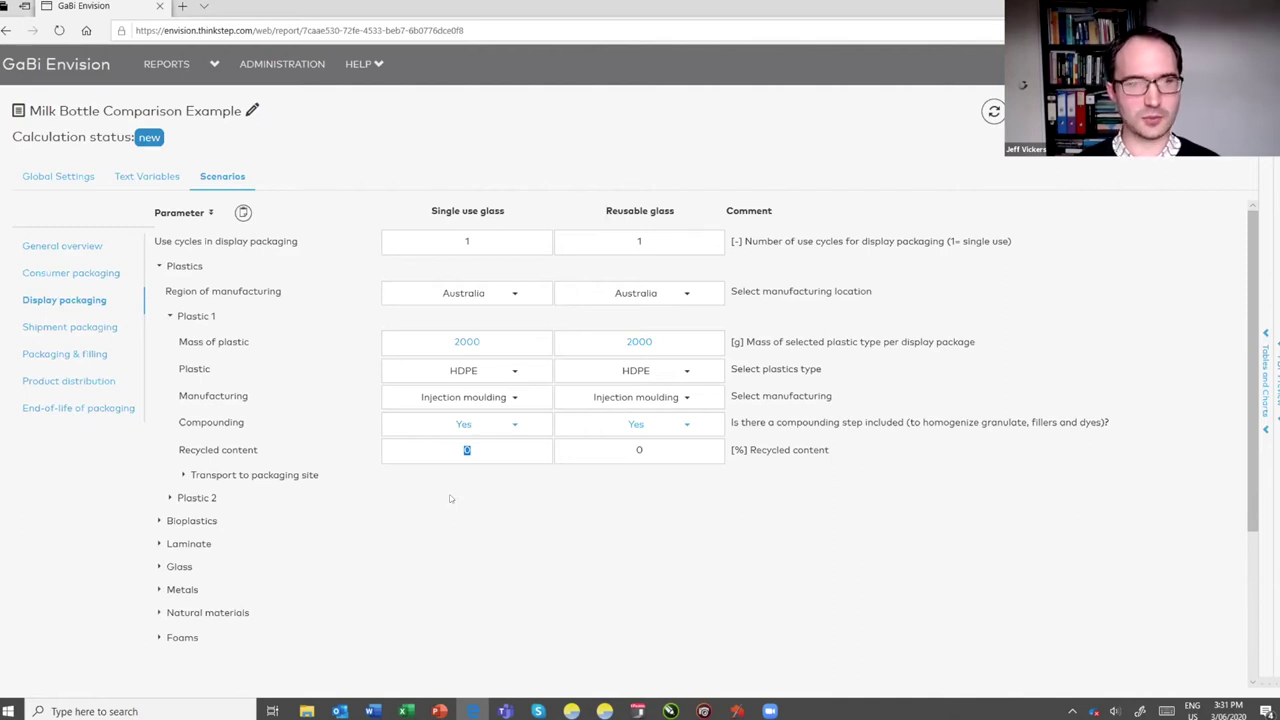
text(50)
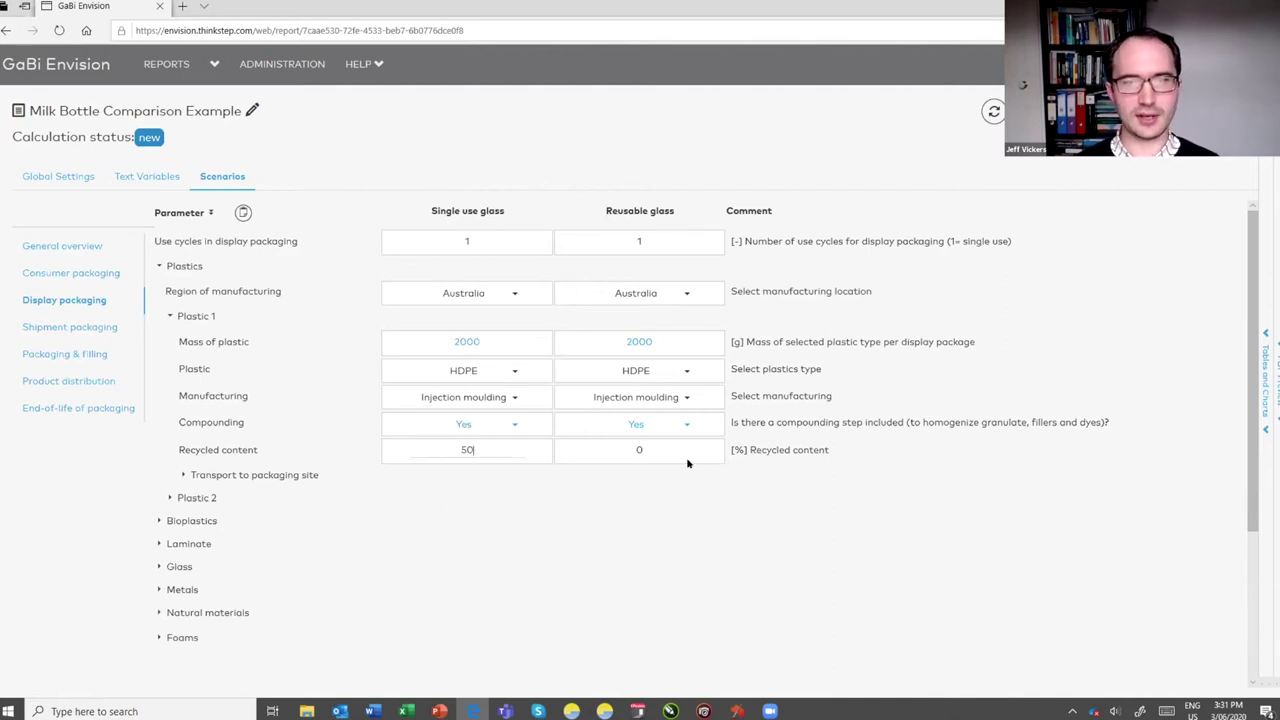
click(654, 455)
text(50)
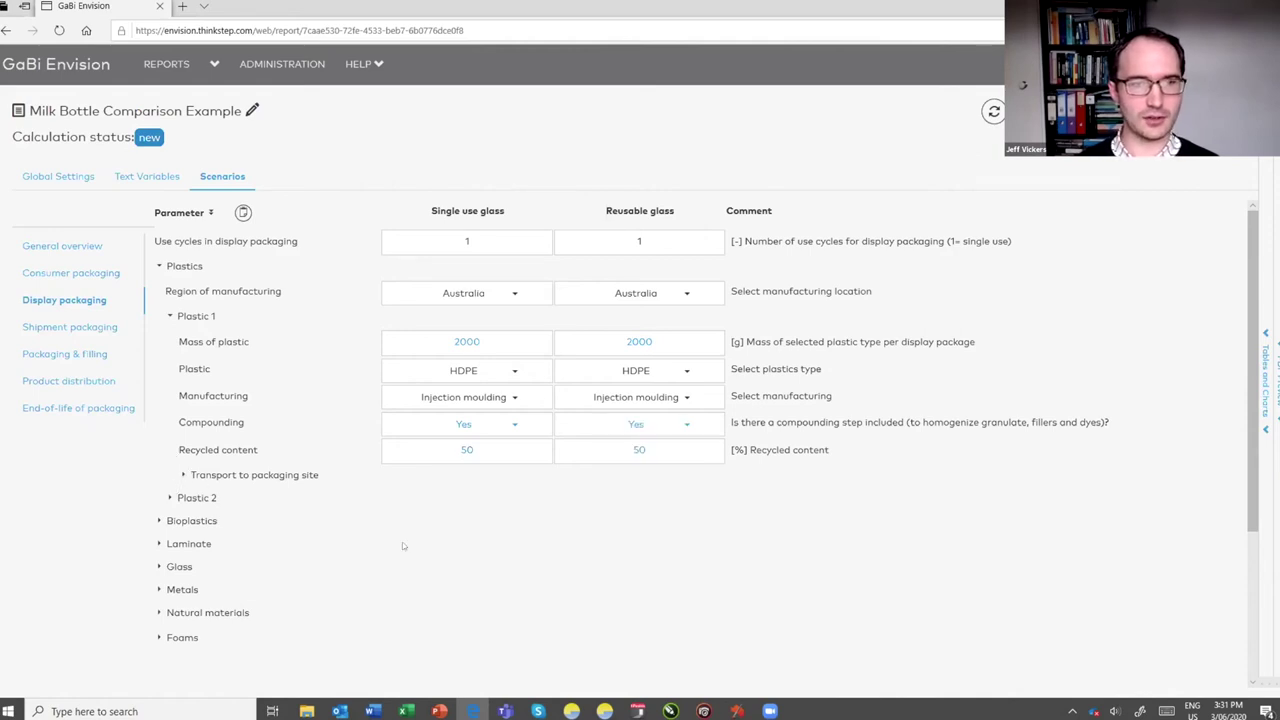
Step: Set the road transport of the display packaging's Plastic 1 to the packaging site to 100 km in both scenarios
click(490, 555)
text(100)
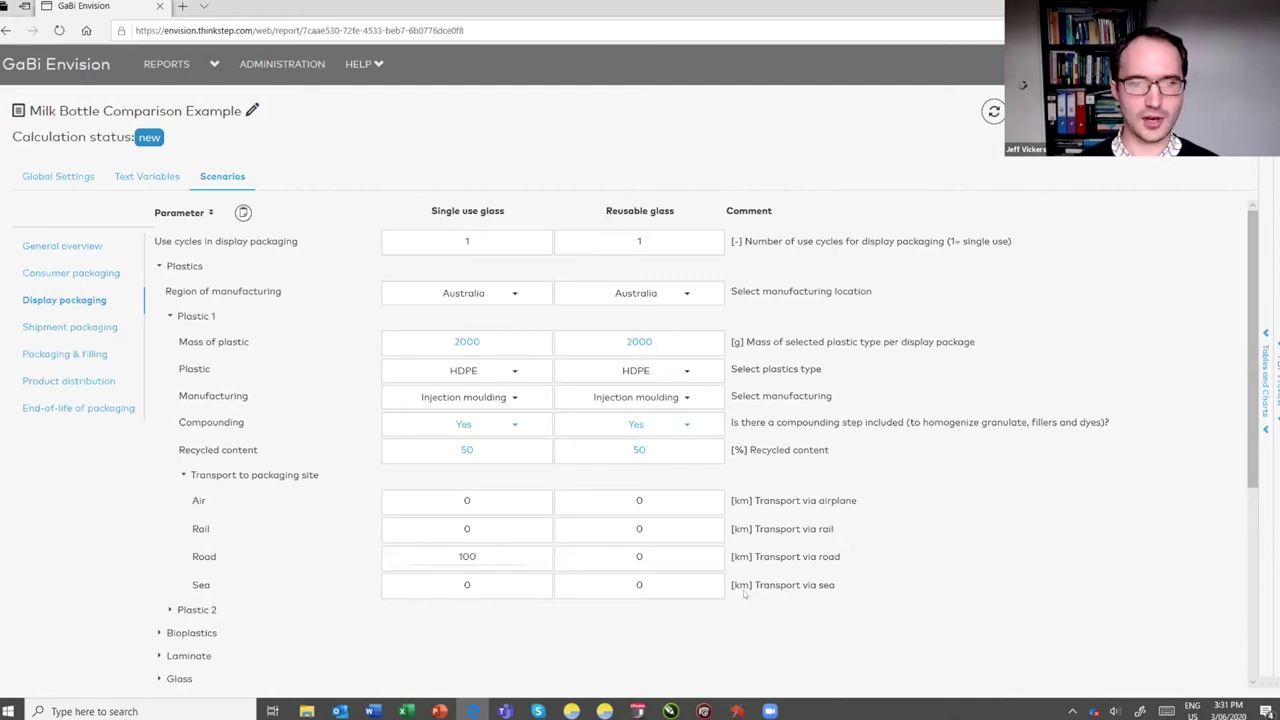
click(657, 554)
text(100)
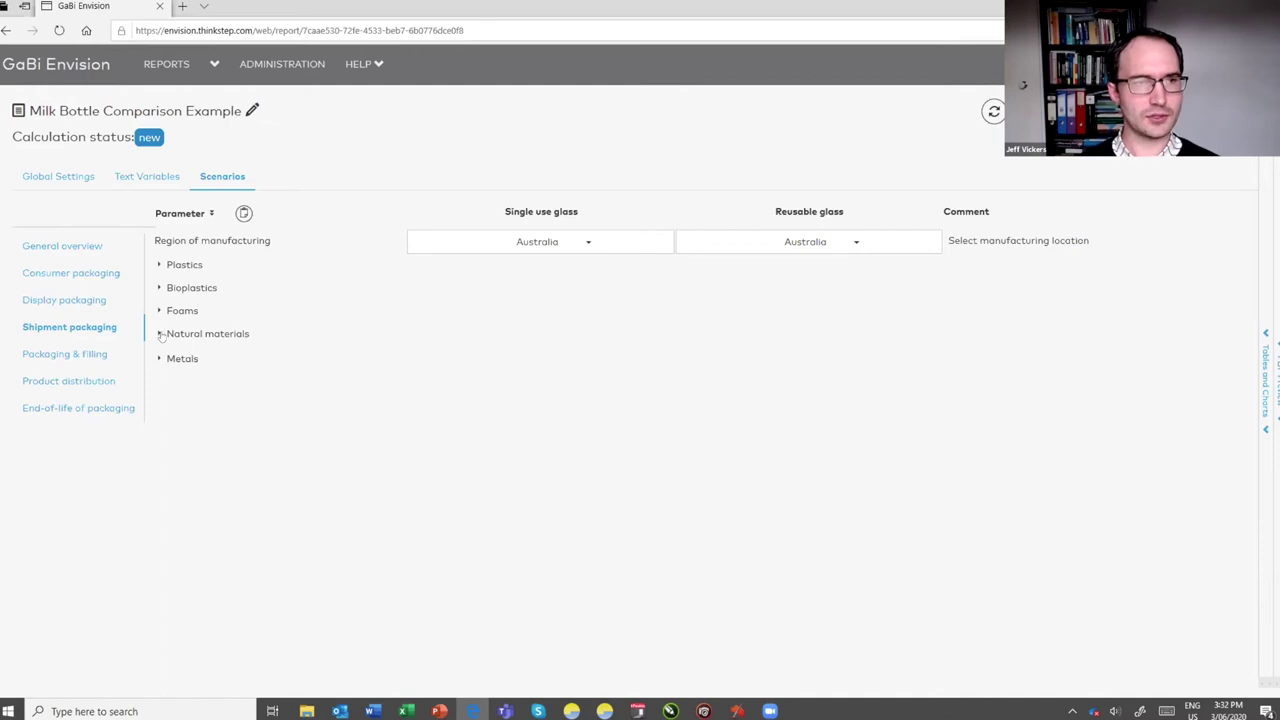
Step: Set the shipment packaging's wood to a mass of 25000 g and 30 use cycles in both scenarios
click(158, 333)
click(189, 404)
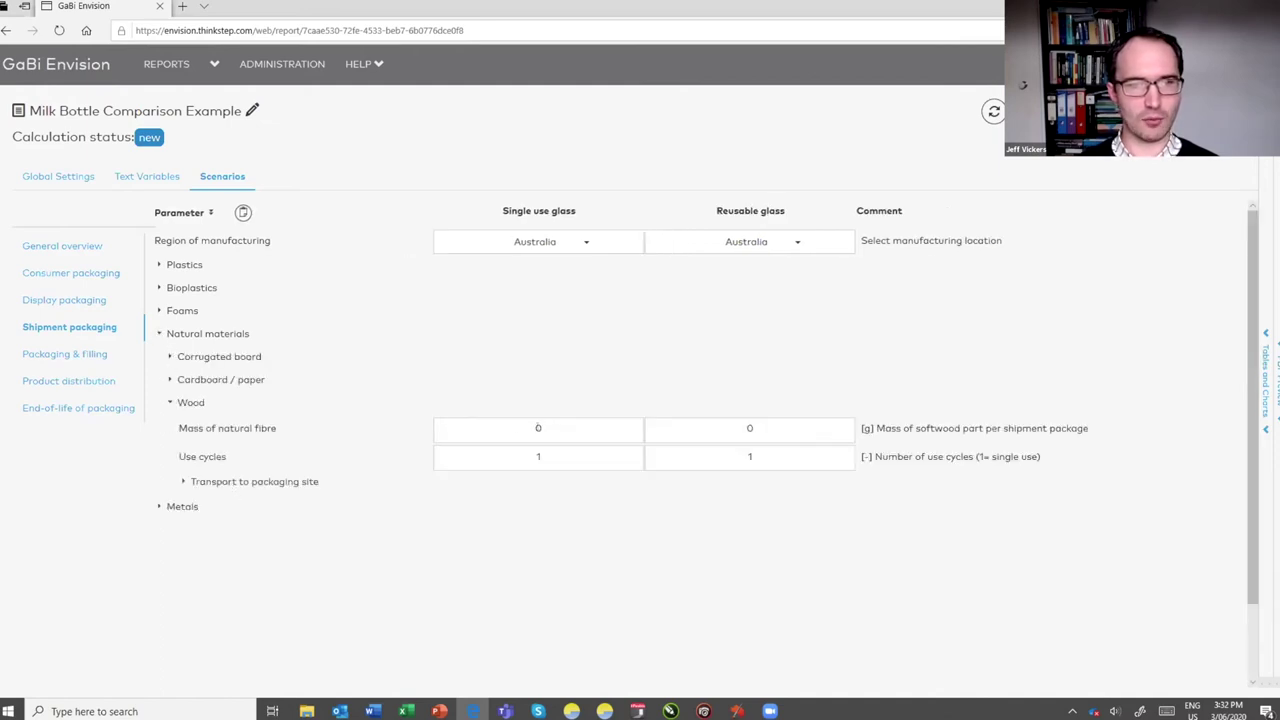
click(518, 427)
text(25000)
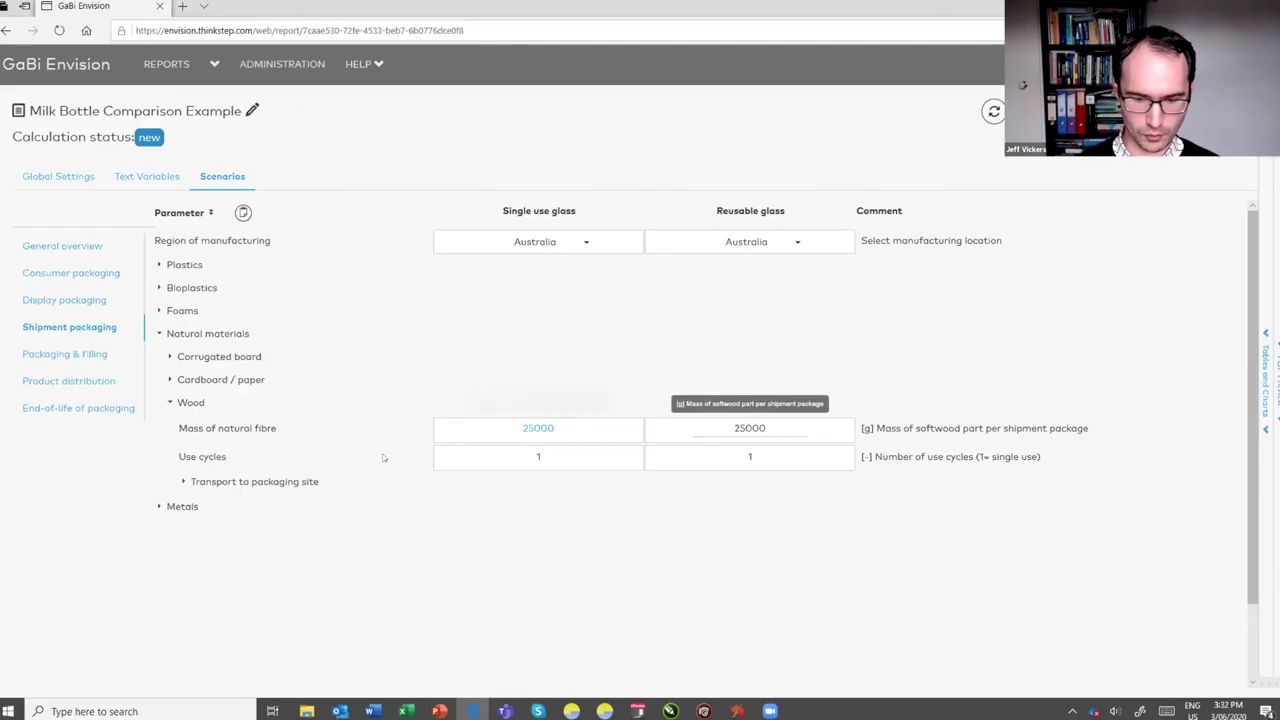
key(Tab)
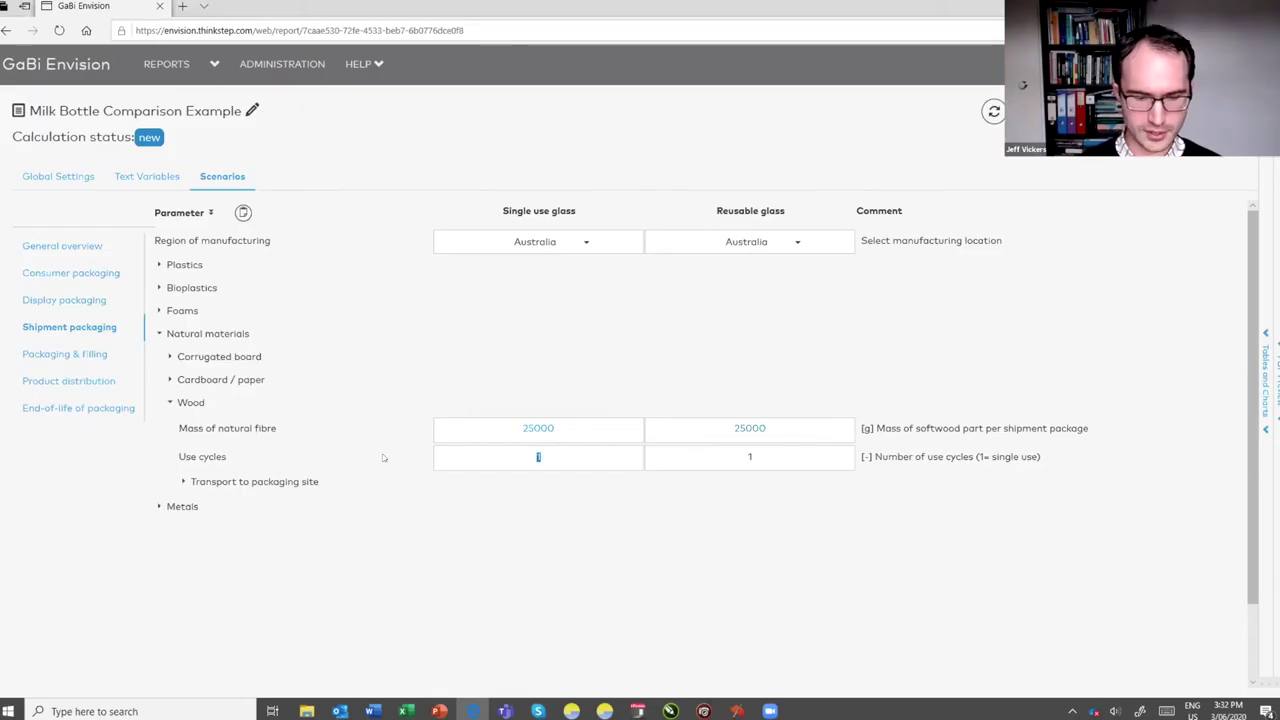
text(30)
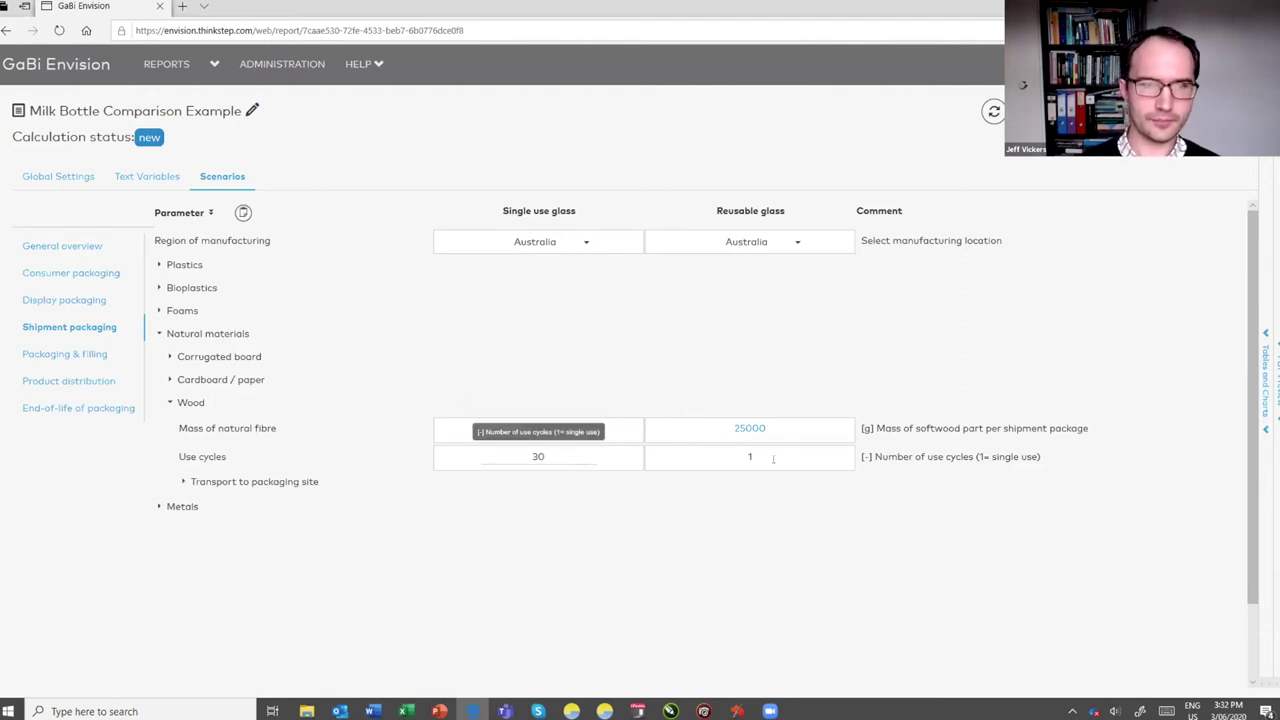
key(Tab)
text(30)
Step: Set the wood's road transport to the packaging site to 500 km in both scenarios and collapse the natural materials
click(184, 481)
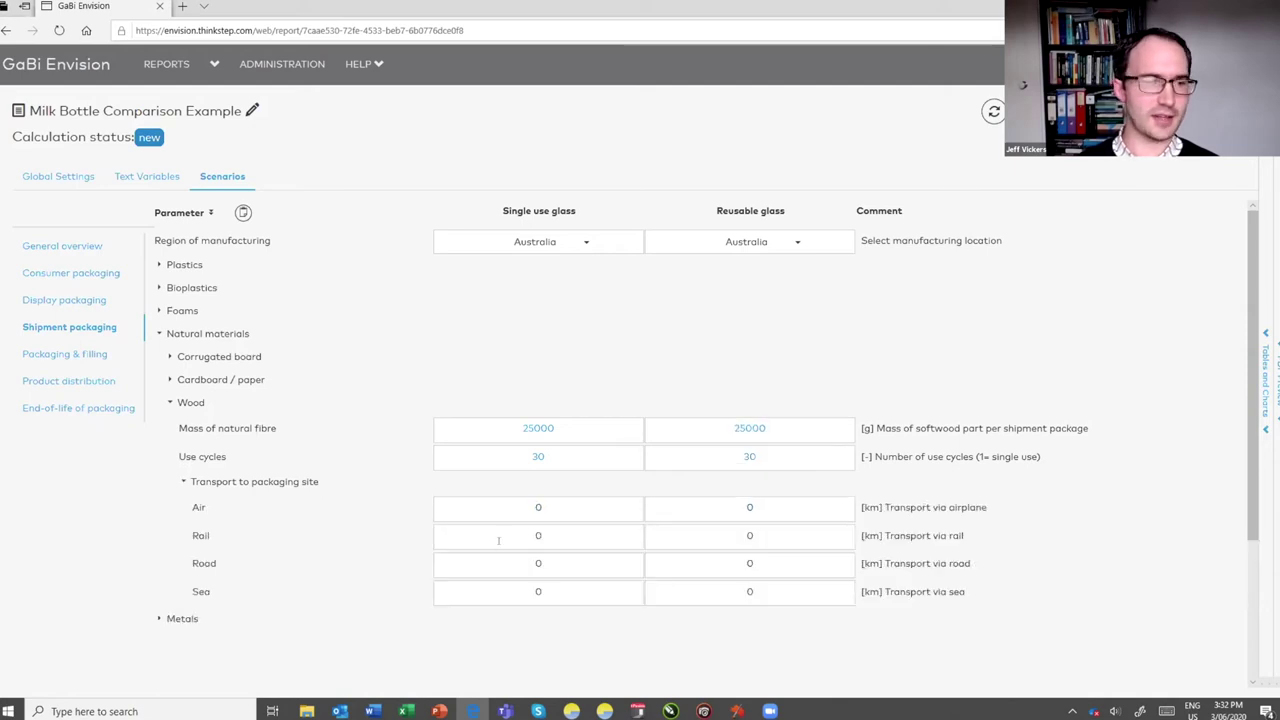
click(557, 563)
text(50)
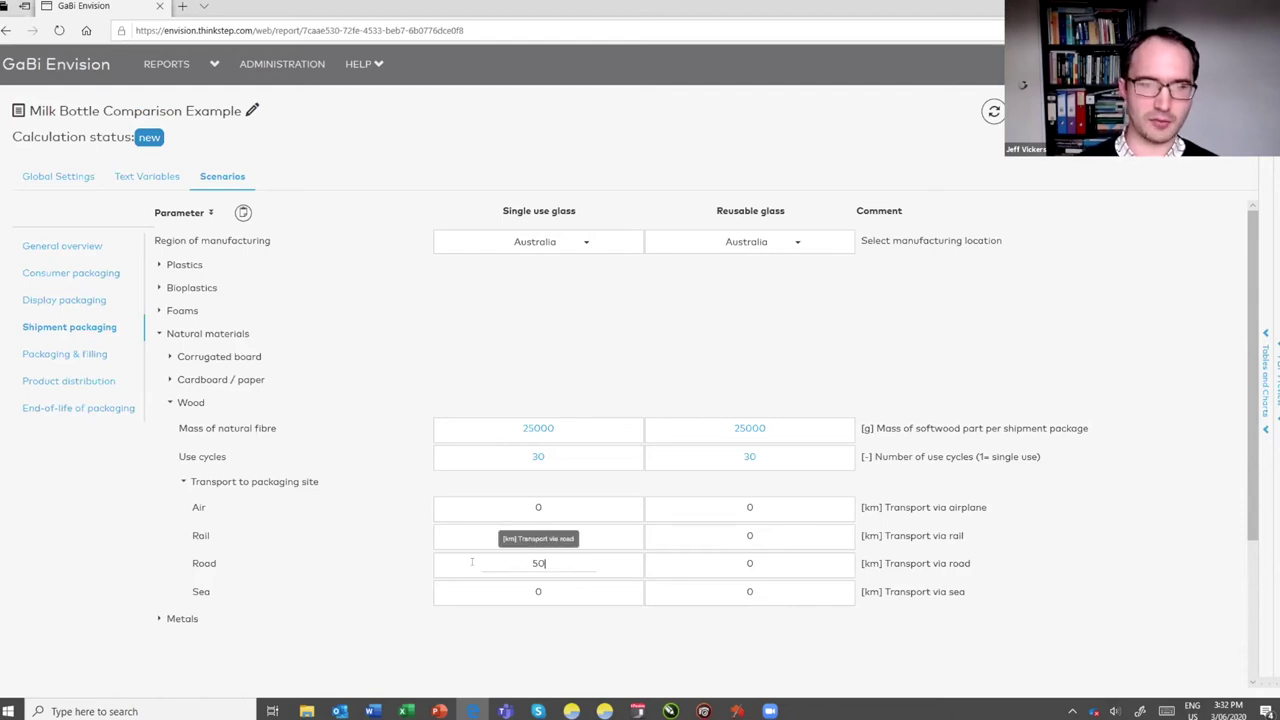
text(0)
click(751, 563)
text(500)
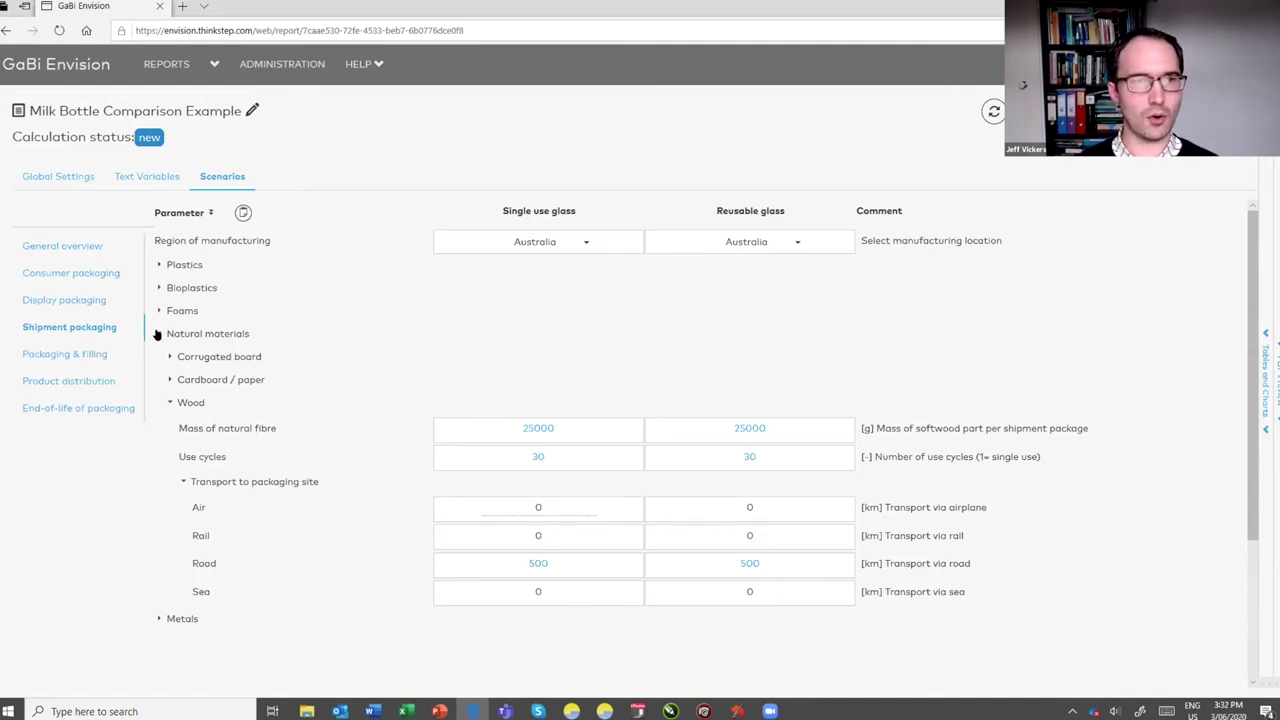
click(157, 334)
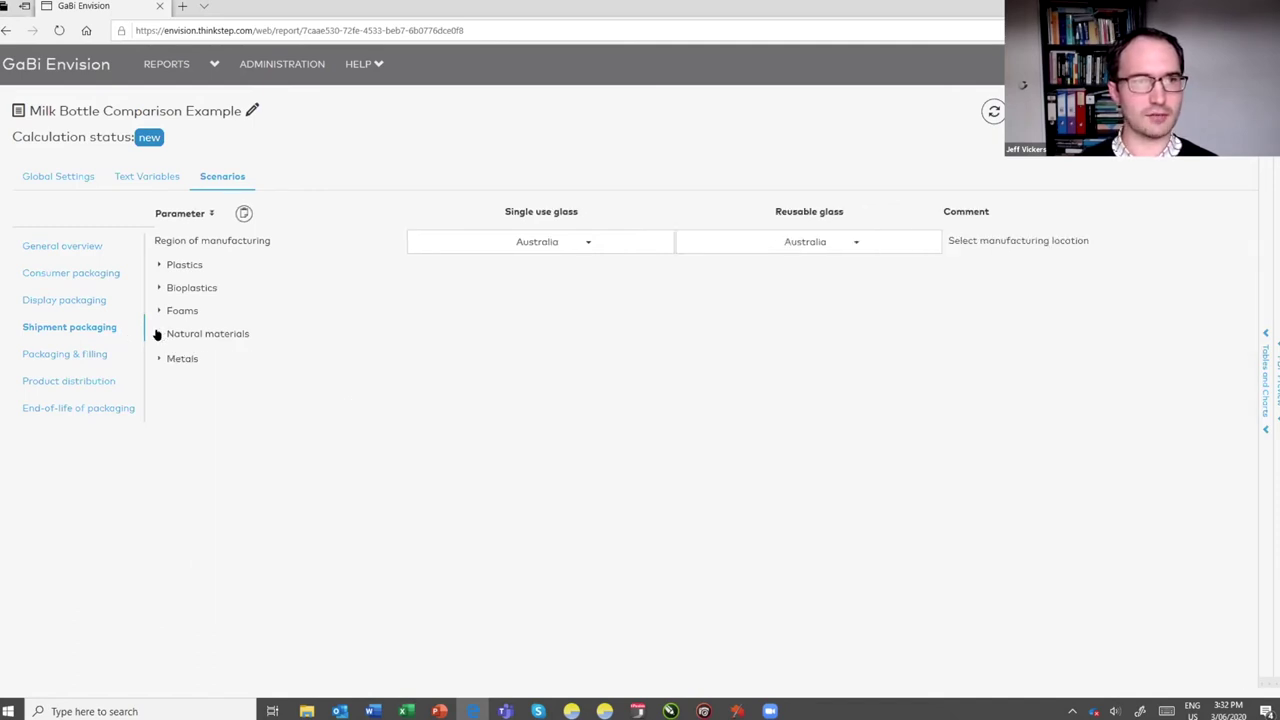
Step: Set the mass of the shipment packaging's PET straps to 500 g in both scenarios
click(157, 266)
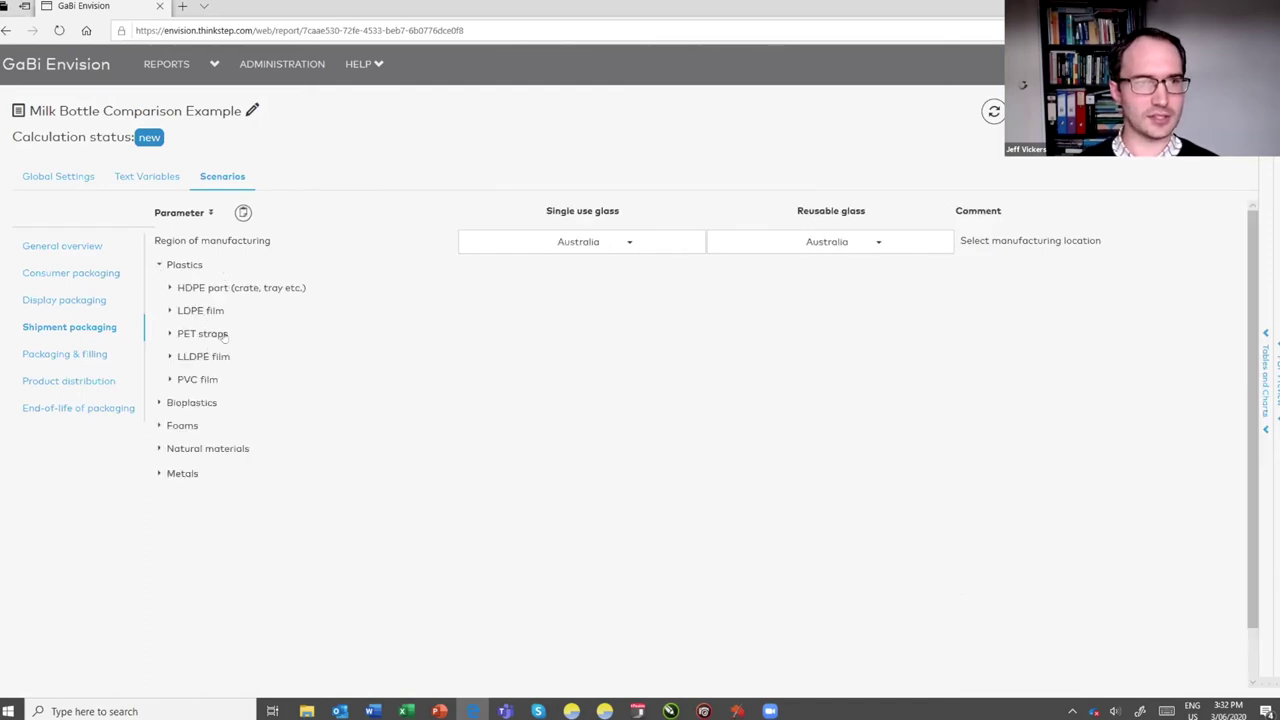
click(169, 333)
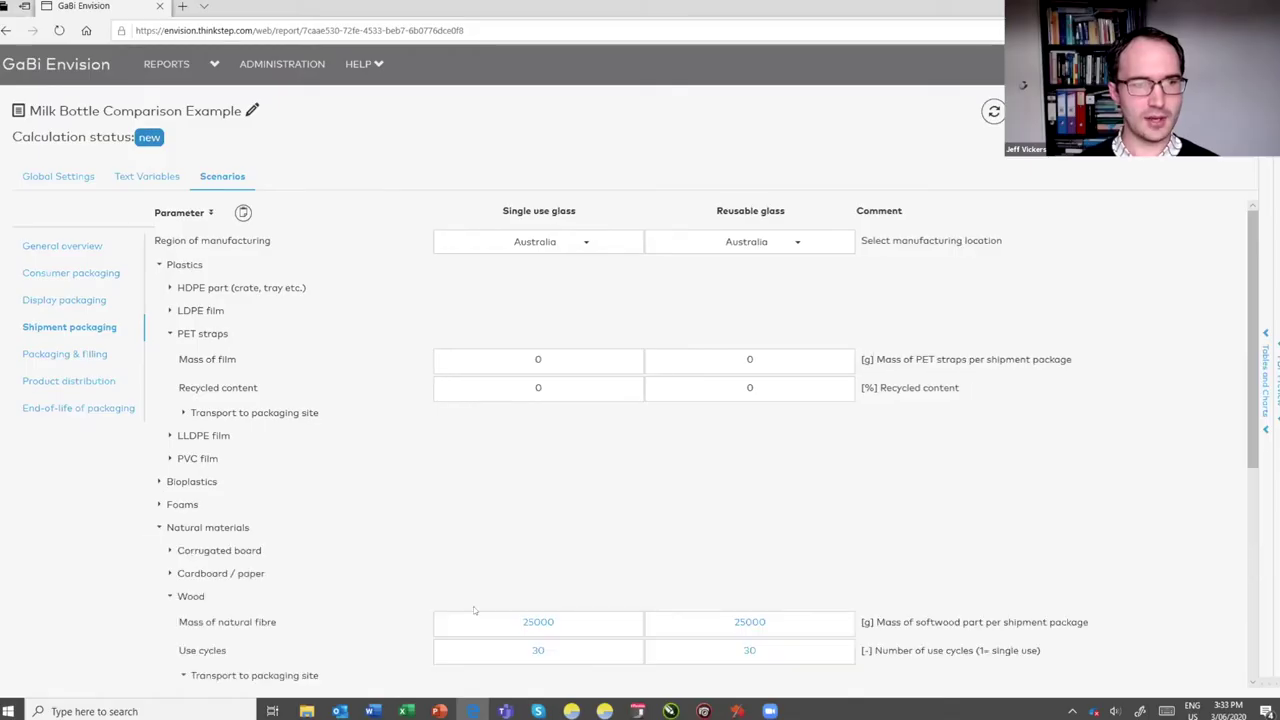
scroll(612, 575, down, 1)
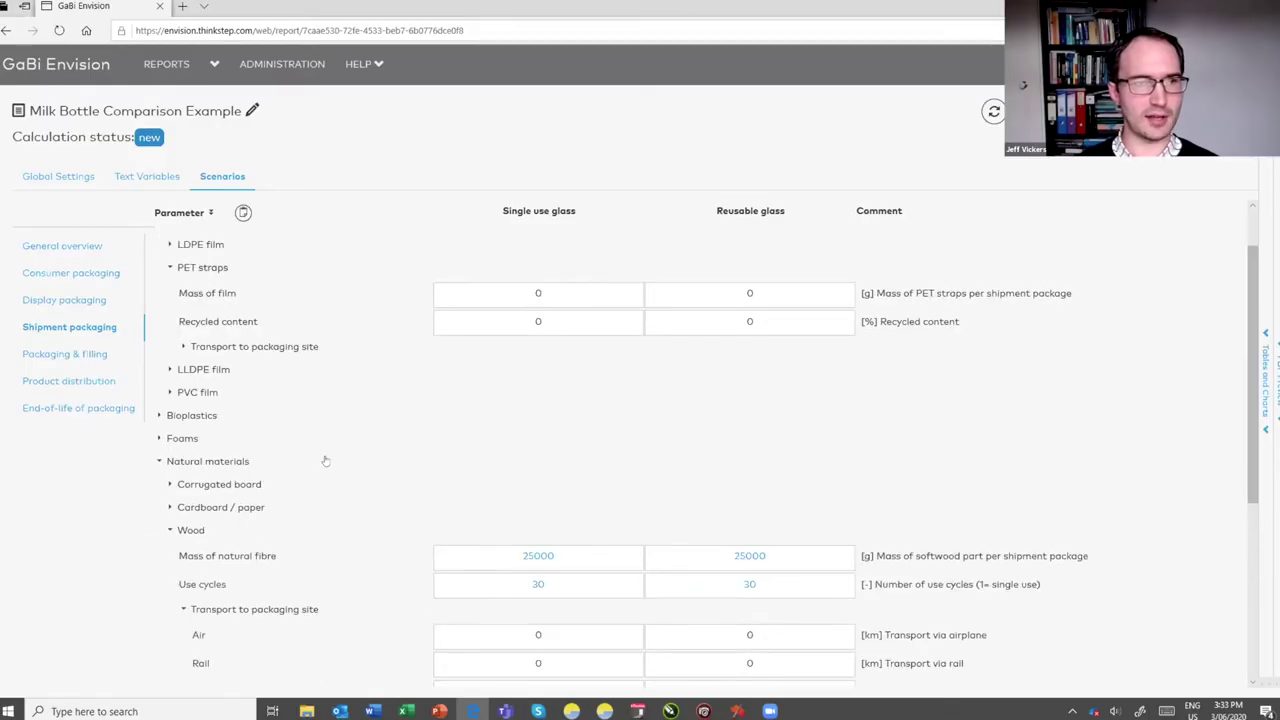
scroll(330, 440, up, 1)
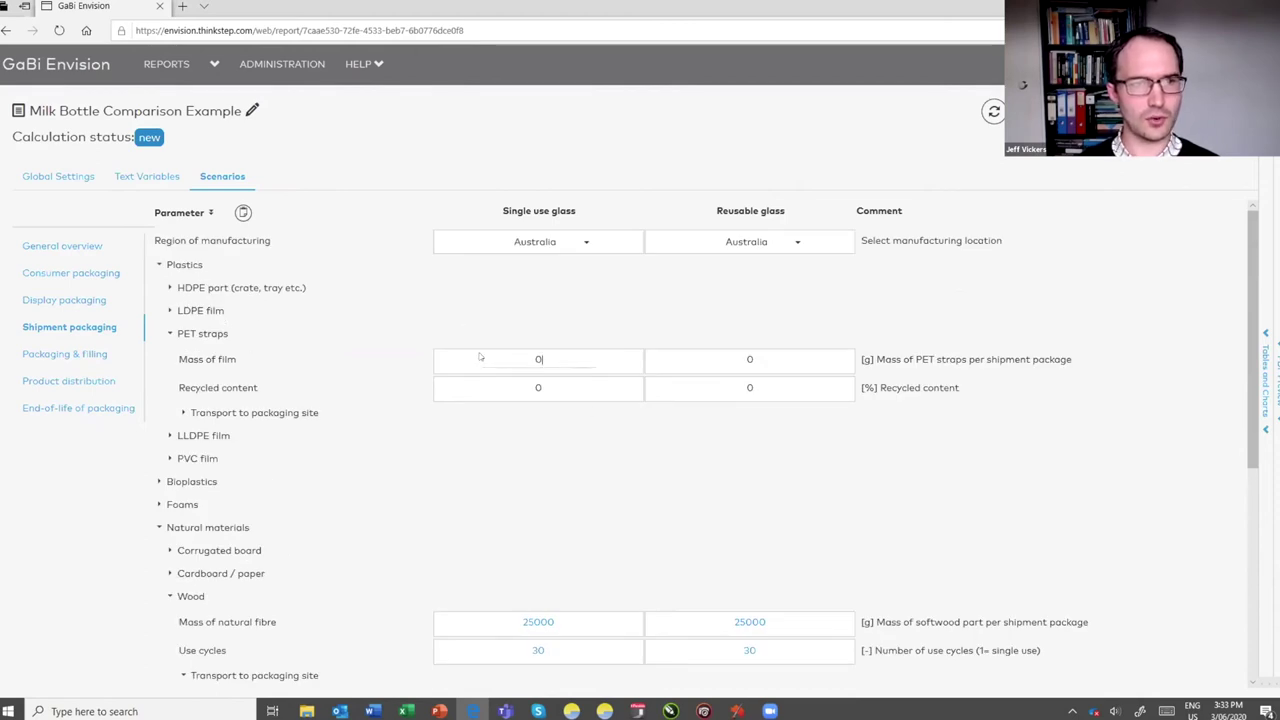
click(561, 358)
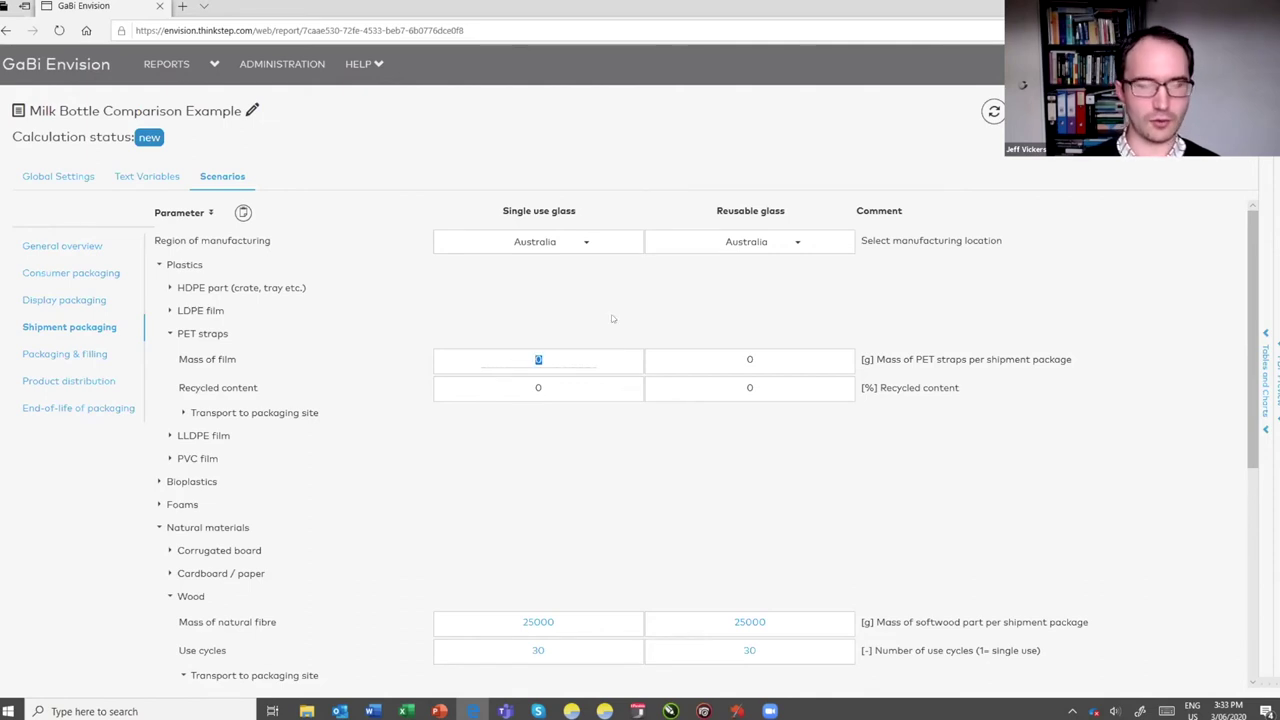
text(500)
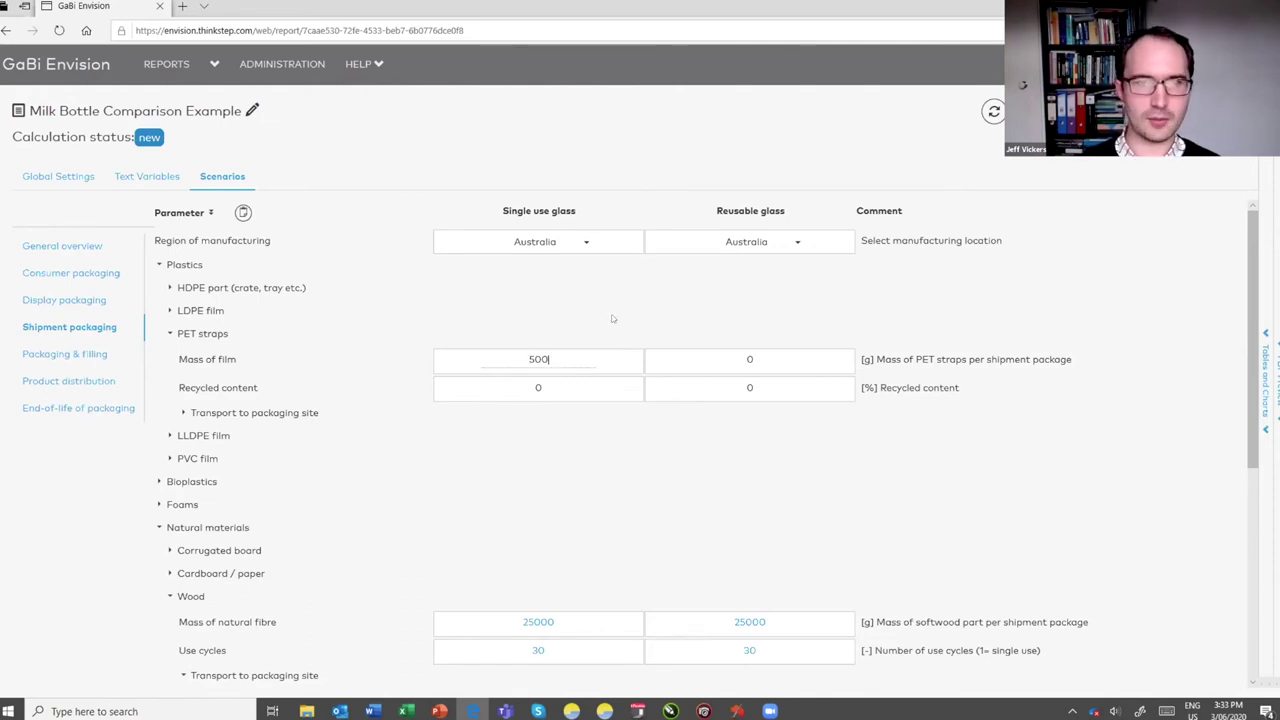
key(Tab)
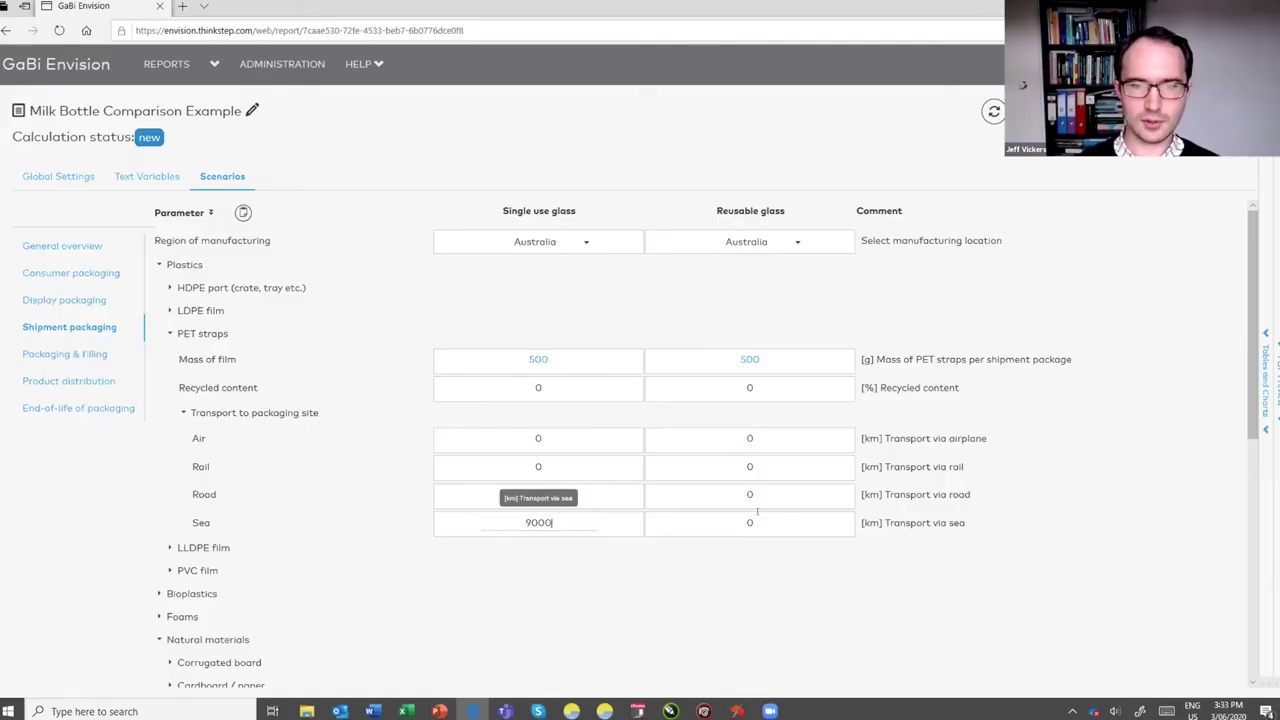
Step: Set the PET straps' transport to the packaging site to 9000 km by sea and 100 km by road in both scenarios, and collapse the plastics
key(Tab)
text(9000)
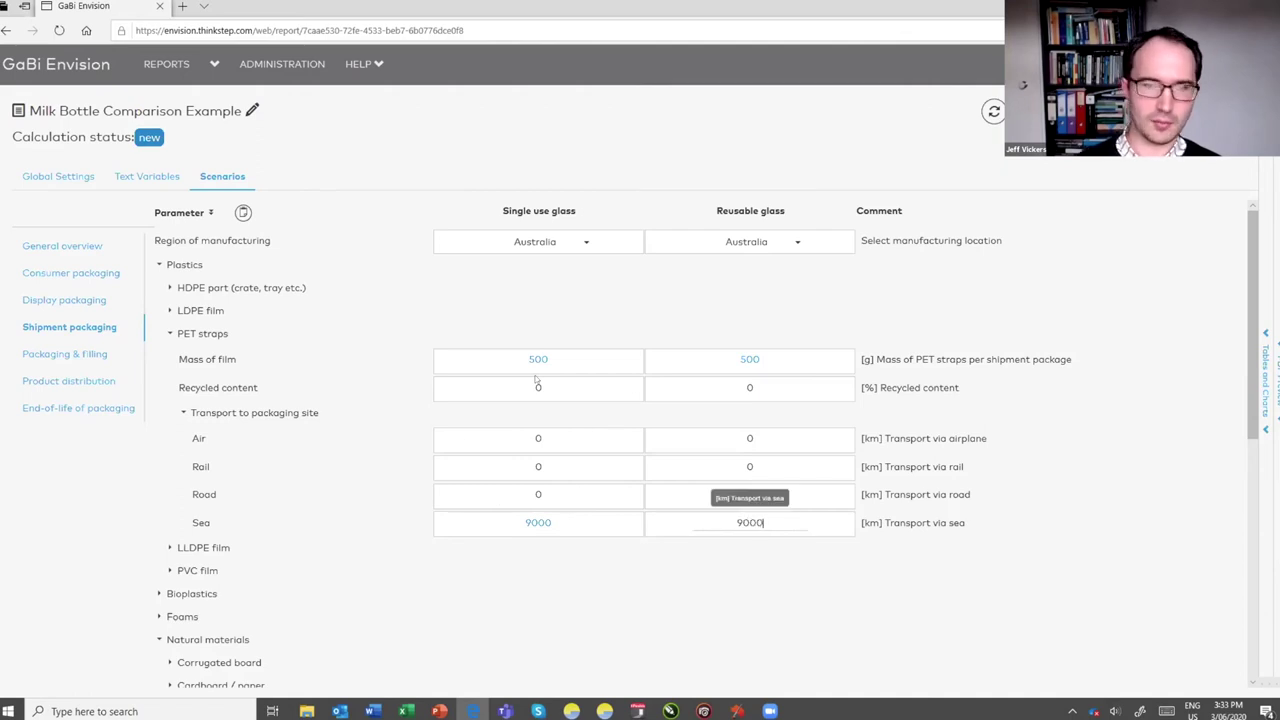
click(490, 487)
text(100)
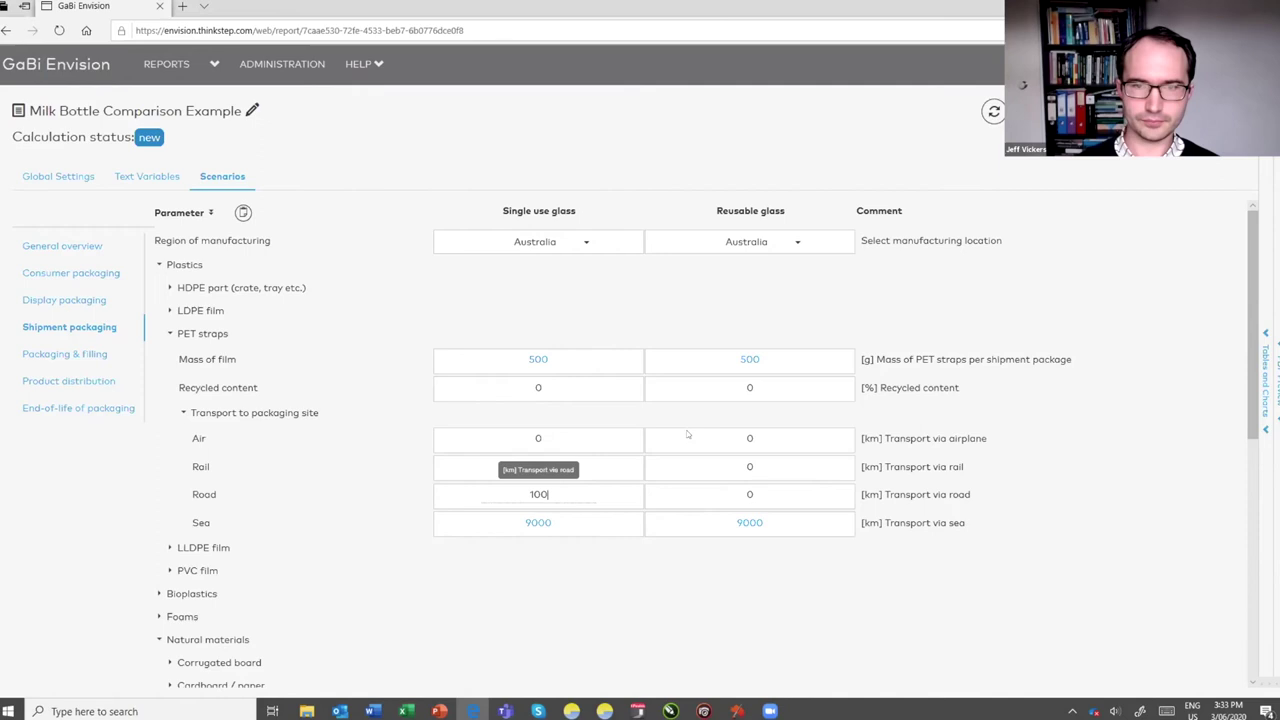
key(Tab)
text(100)
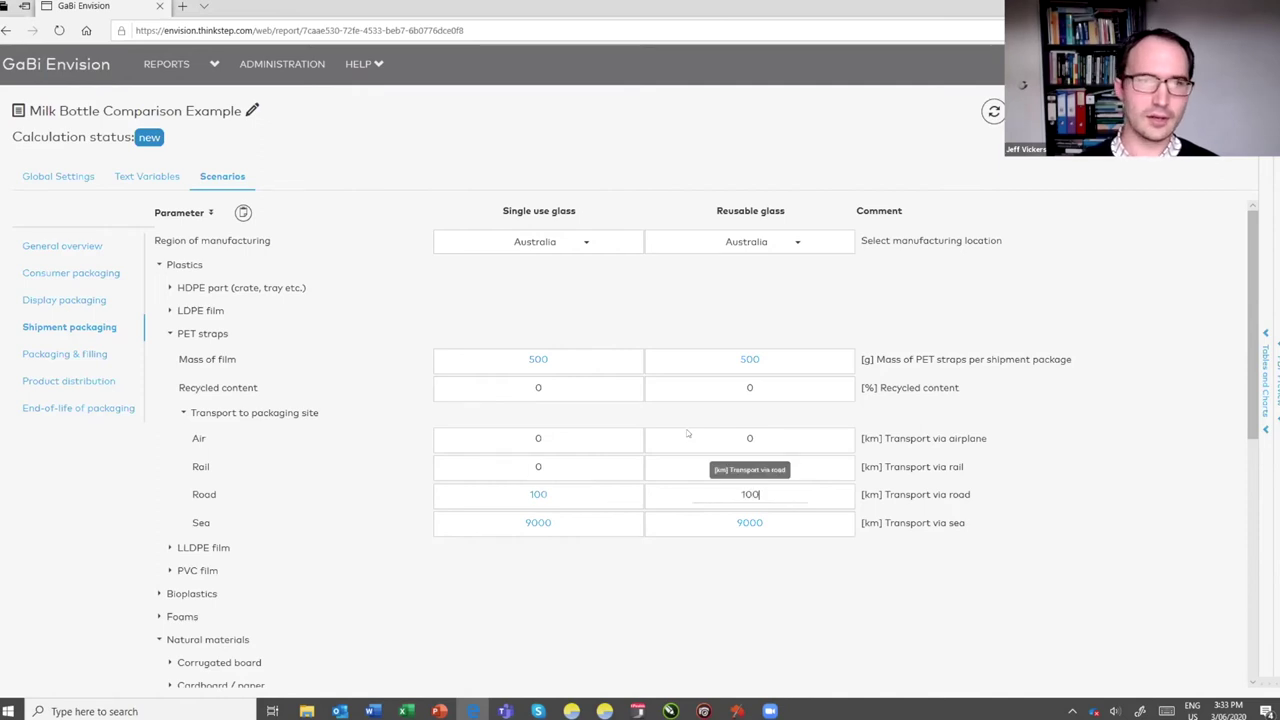
click(586, 359)
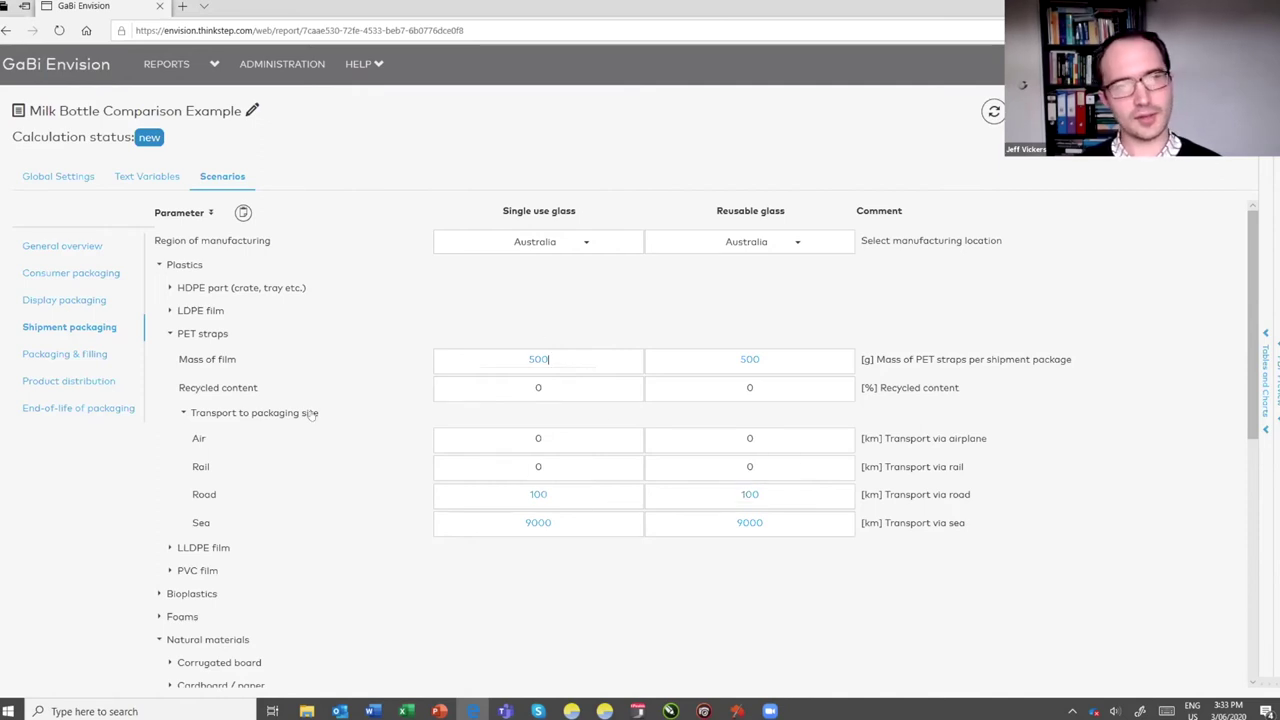
click(118, 308)
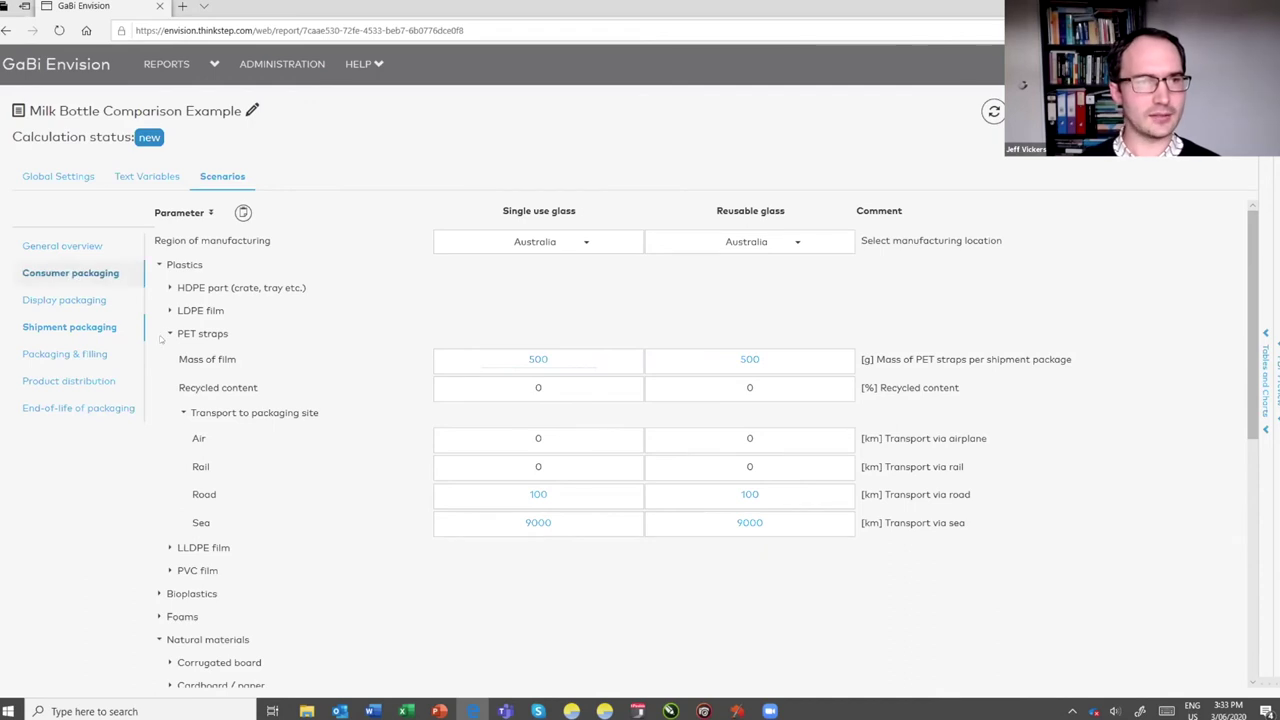
click(170, 333)
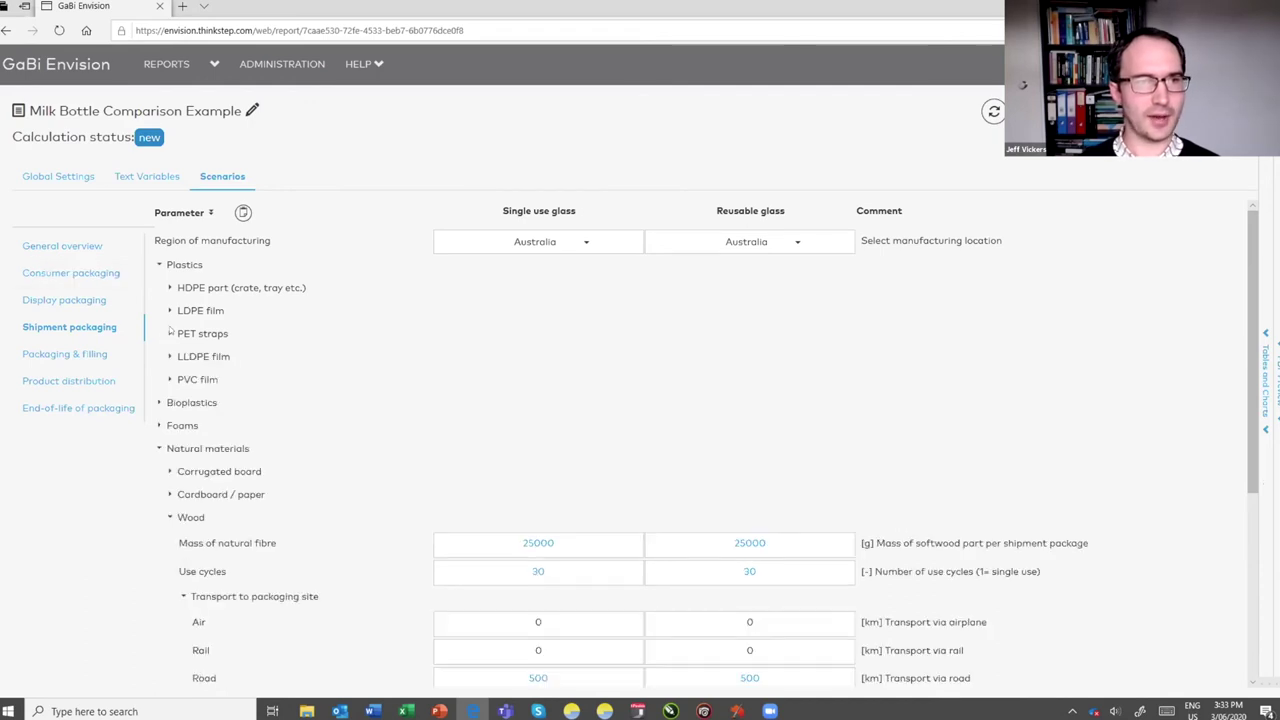
click(159, 265)
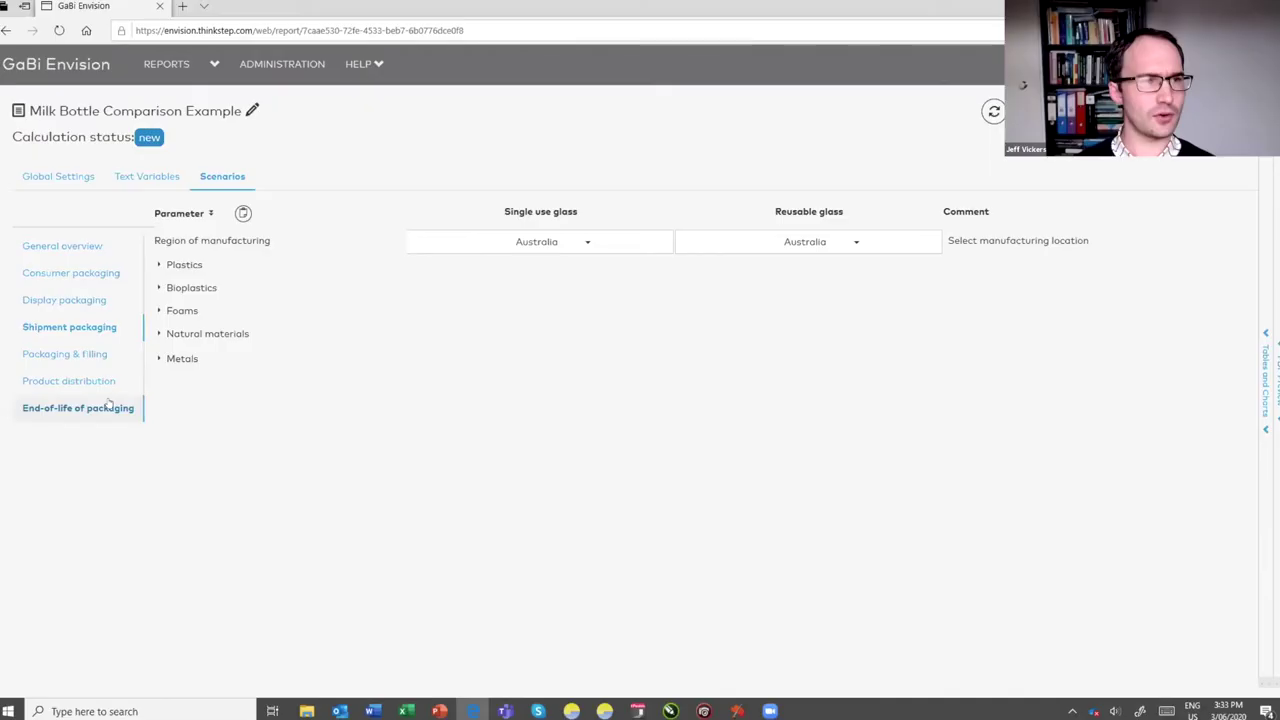
Step: Set the packaging and filling electricity to 0.05 MJ for the reusable glass scenario
click(108, 380)
click(110, 355)
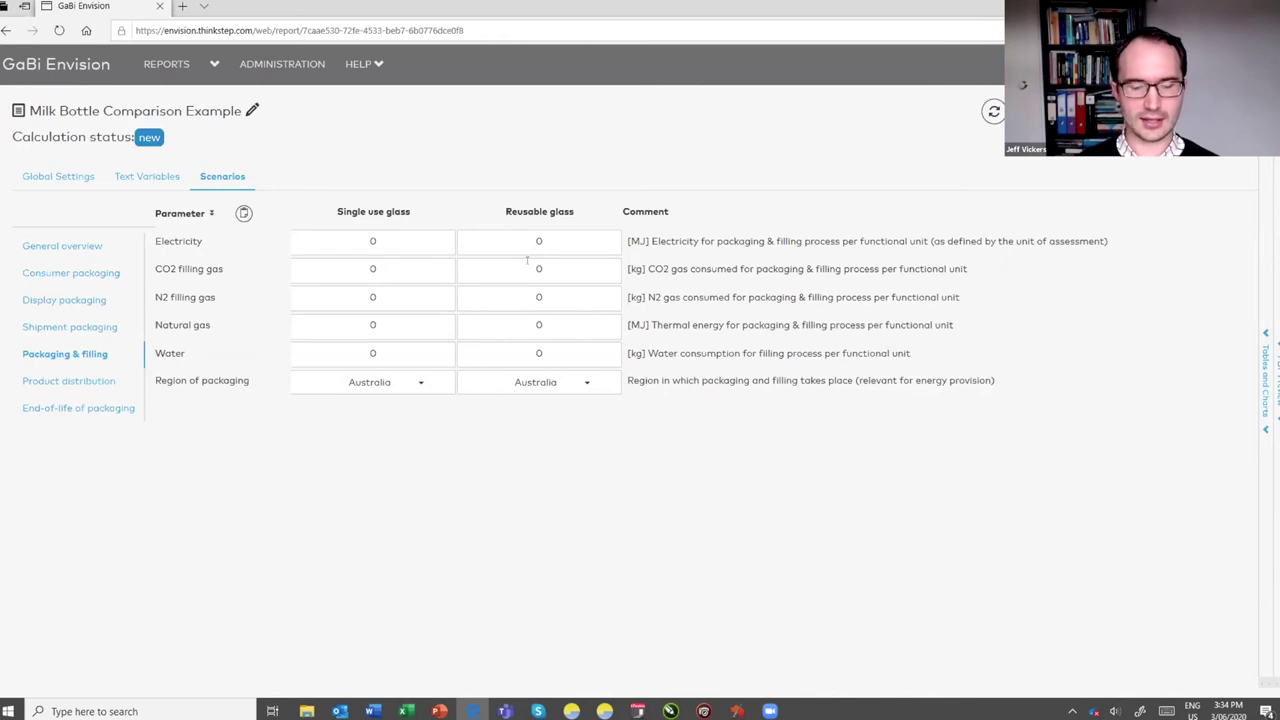
click(557, 232)
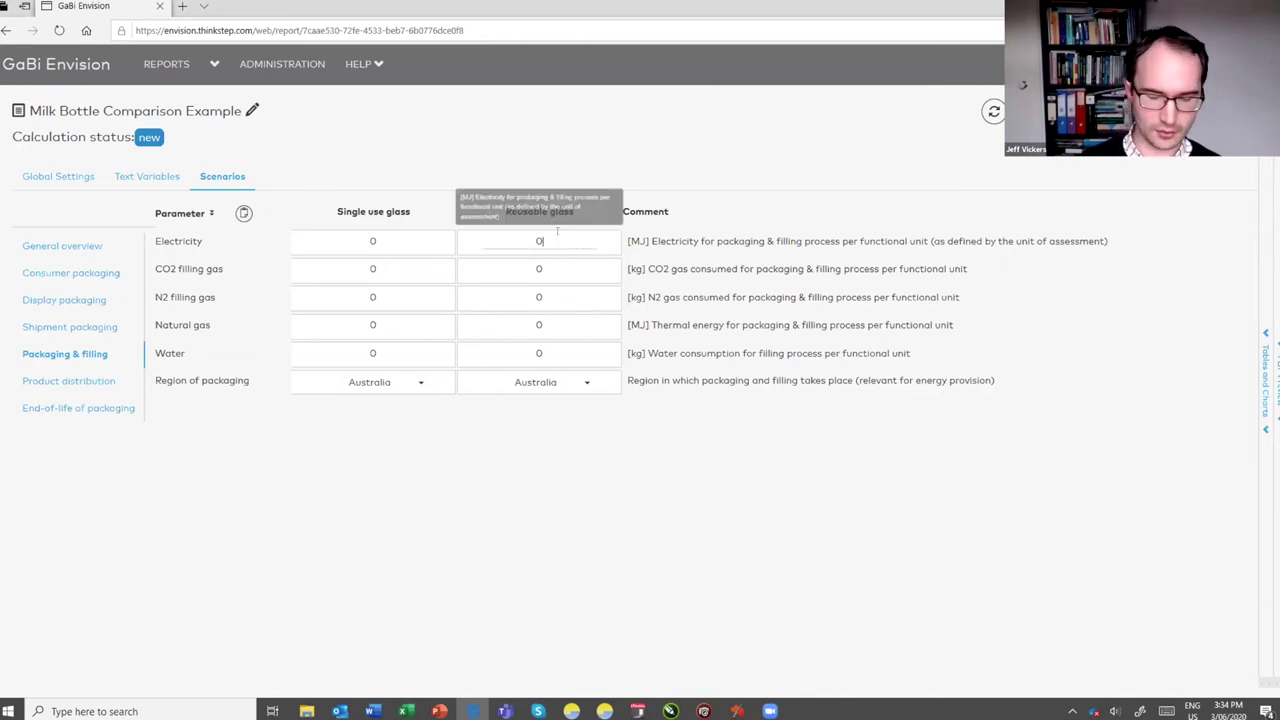
text(.05)
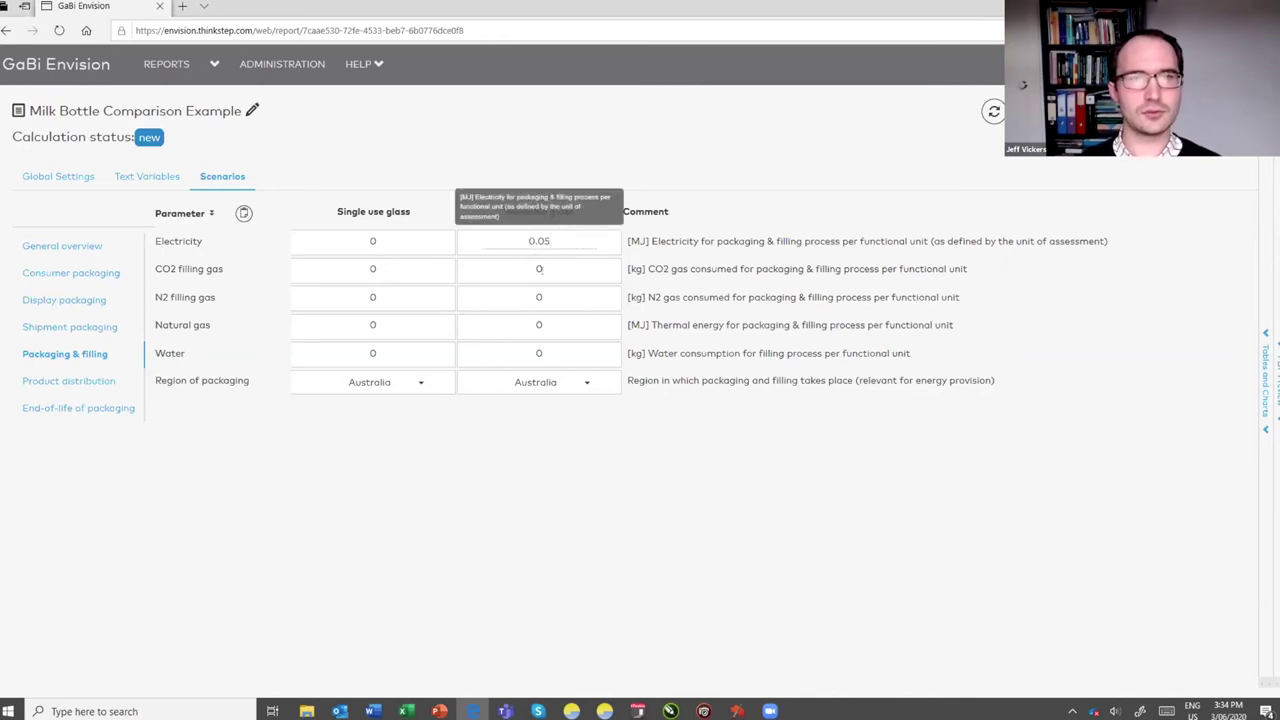
click(540, 270)
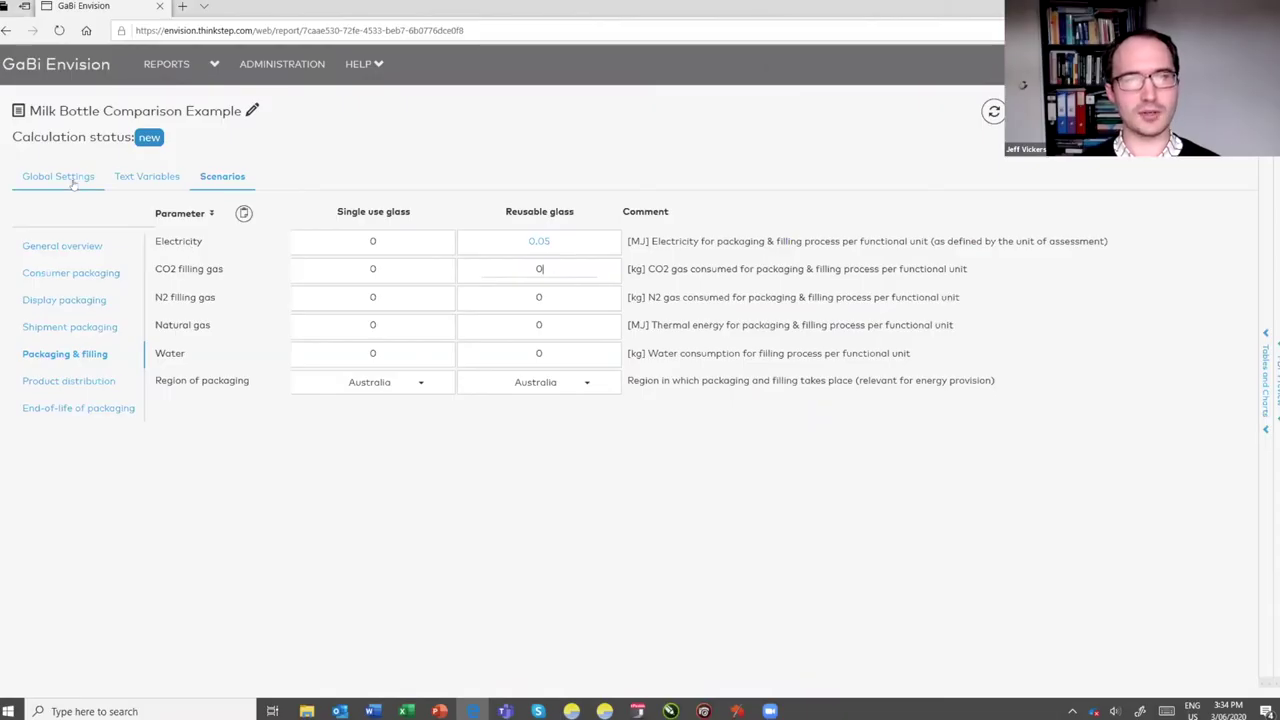
Step: Check the functional unit in the global settings and set the reusable glass scenario's filling water consumption to 0.2 kg
click(60, 177)
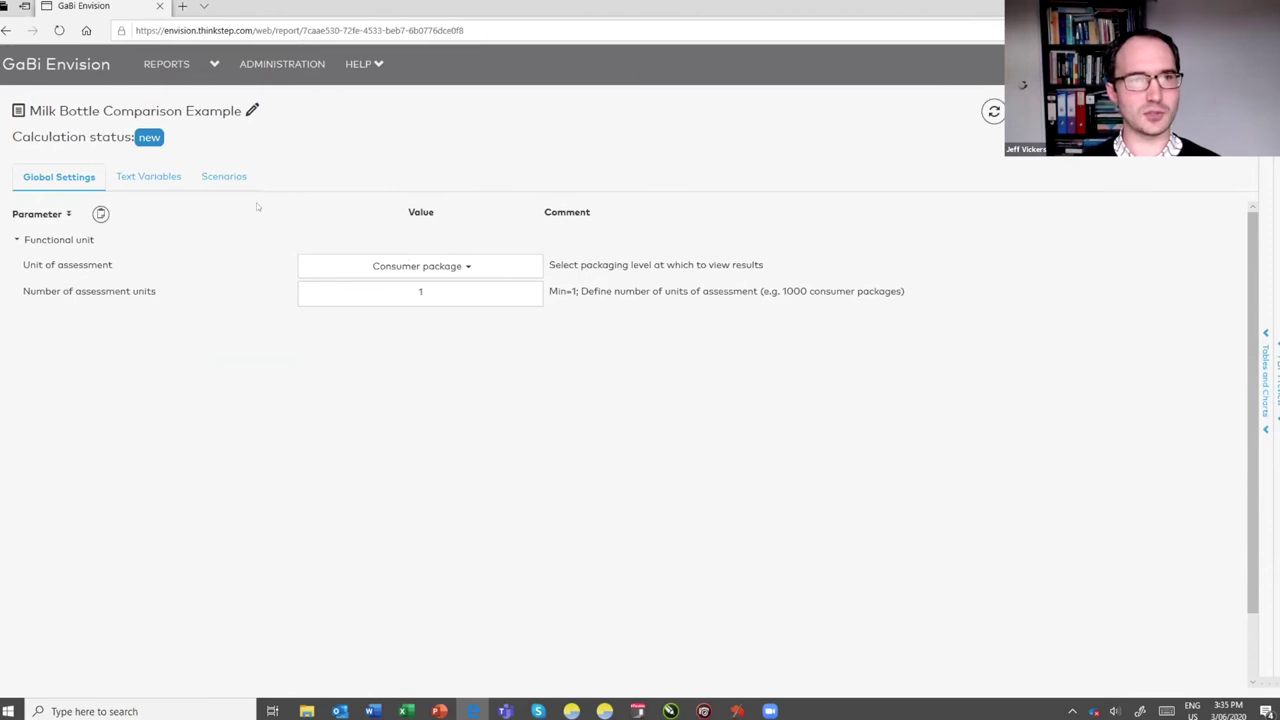
click(226, 182)
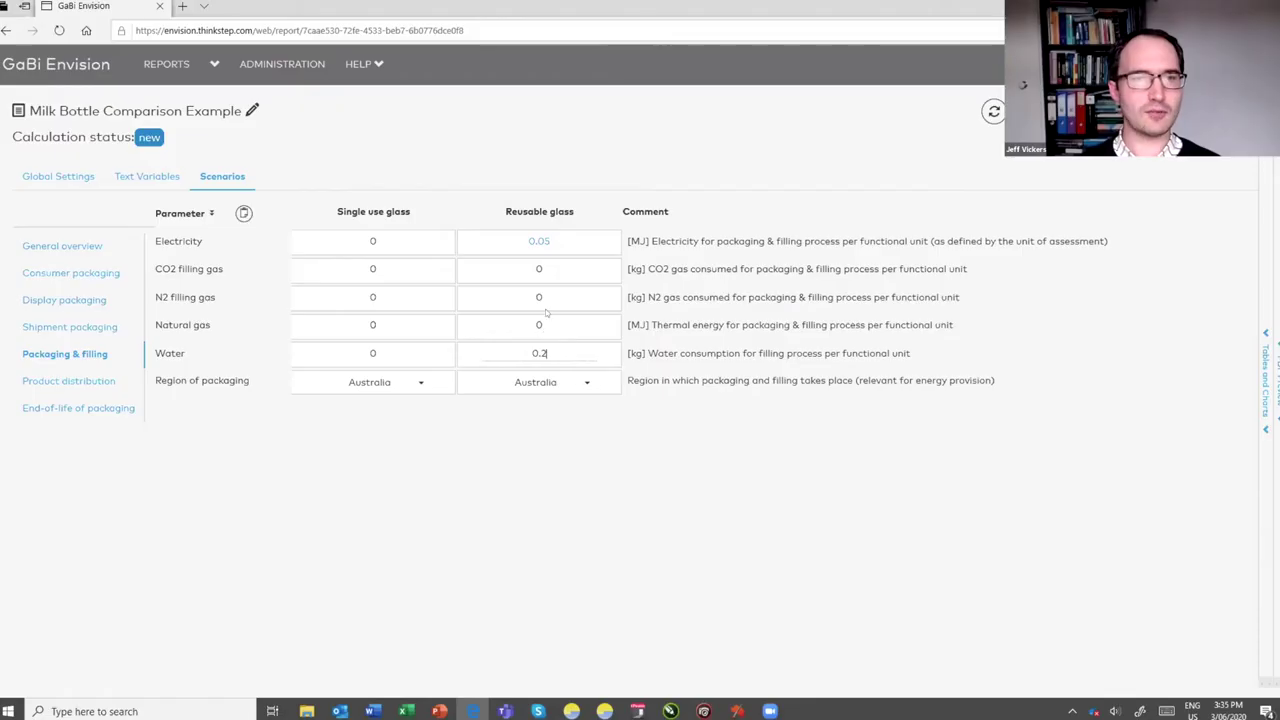
click(546, 313)
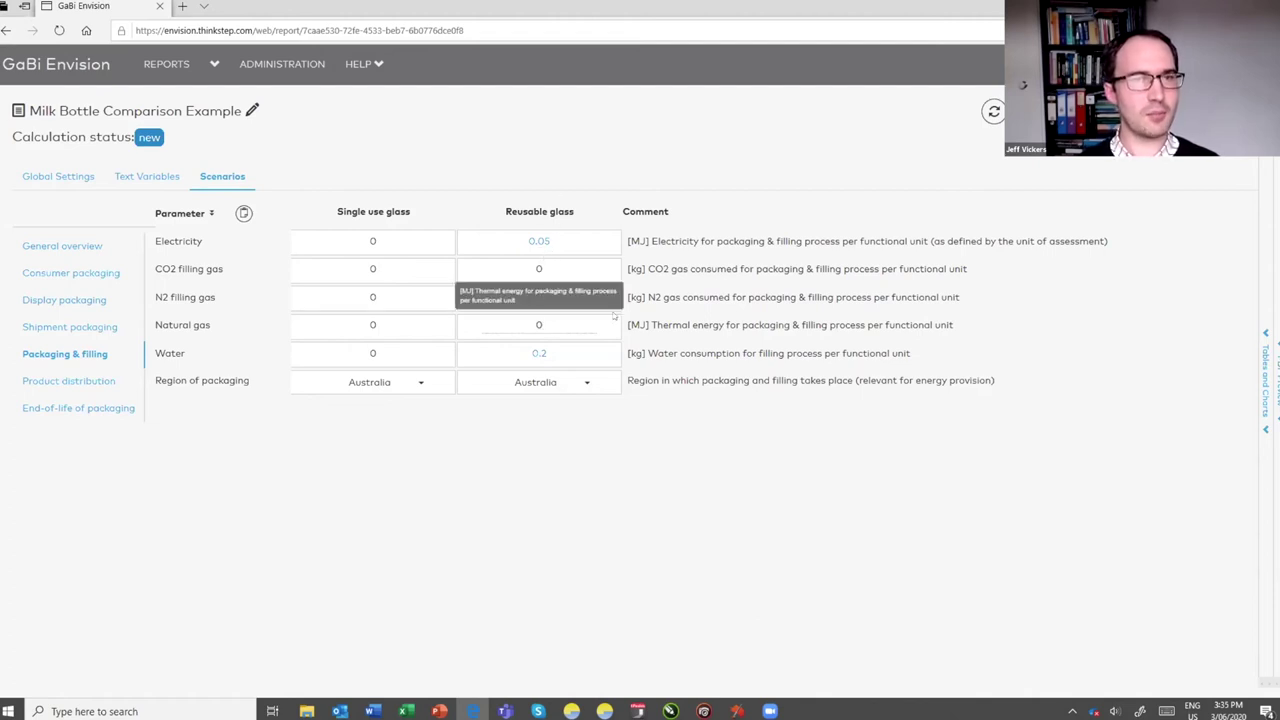
click(558, 241)
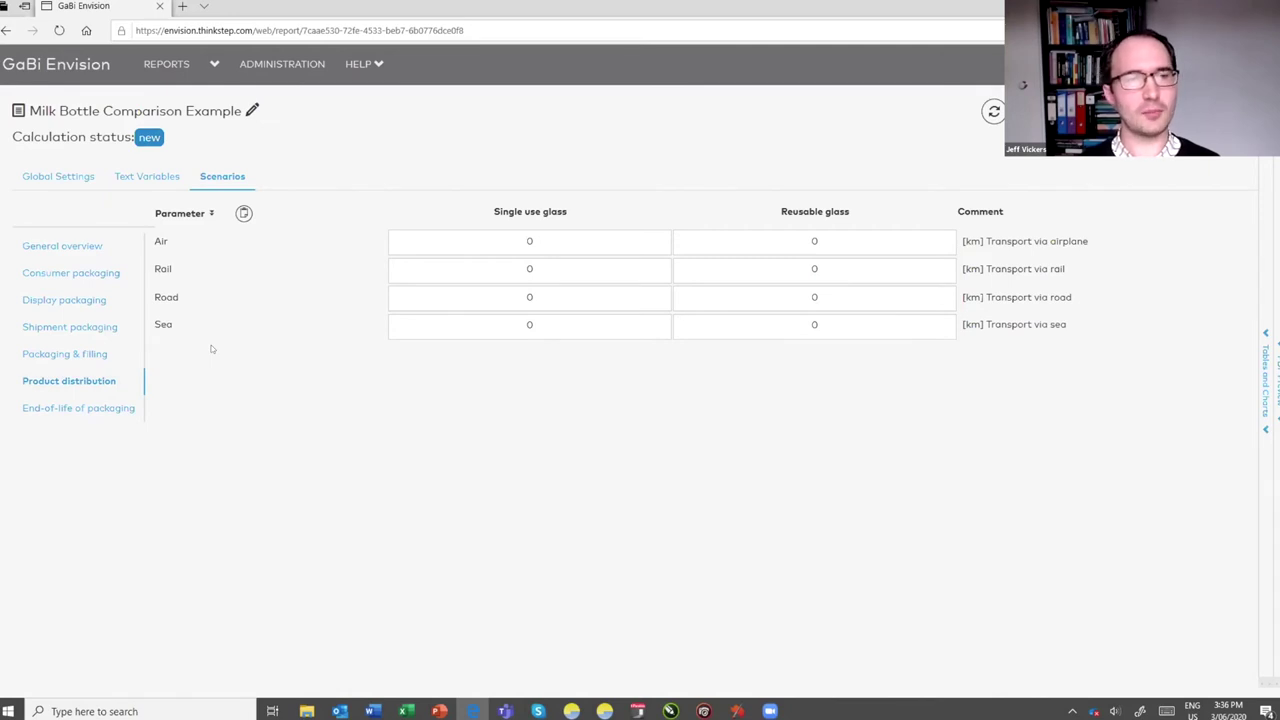
Step: Set the product distribution by road to 100 km for single use glass and 200 km for reusable glass
click(540, 302)
text(100)
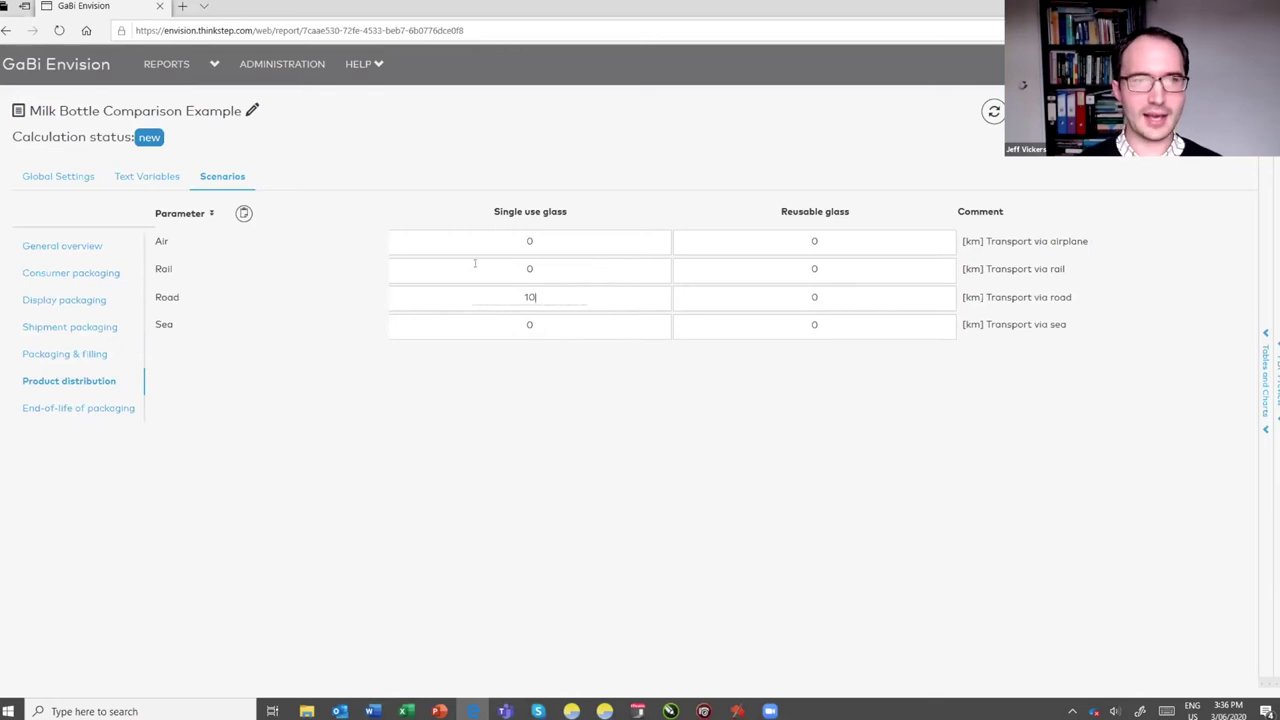
click(816, 300)
drag(822, 299, 768, 294)
text(200)
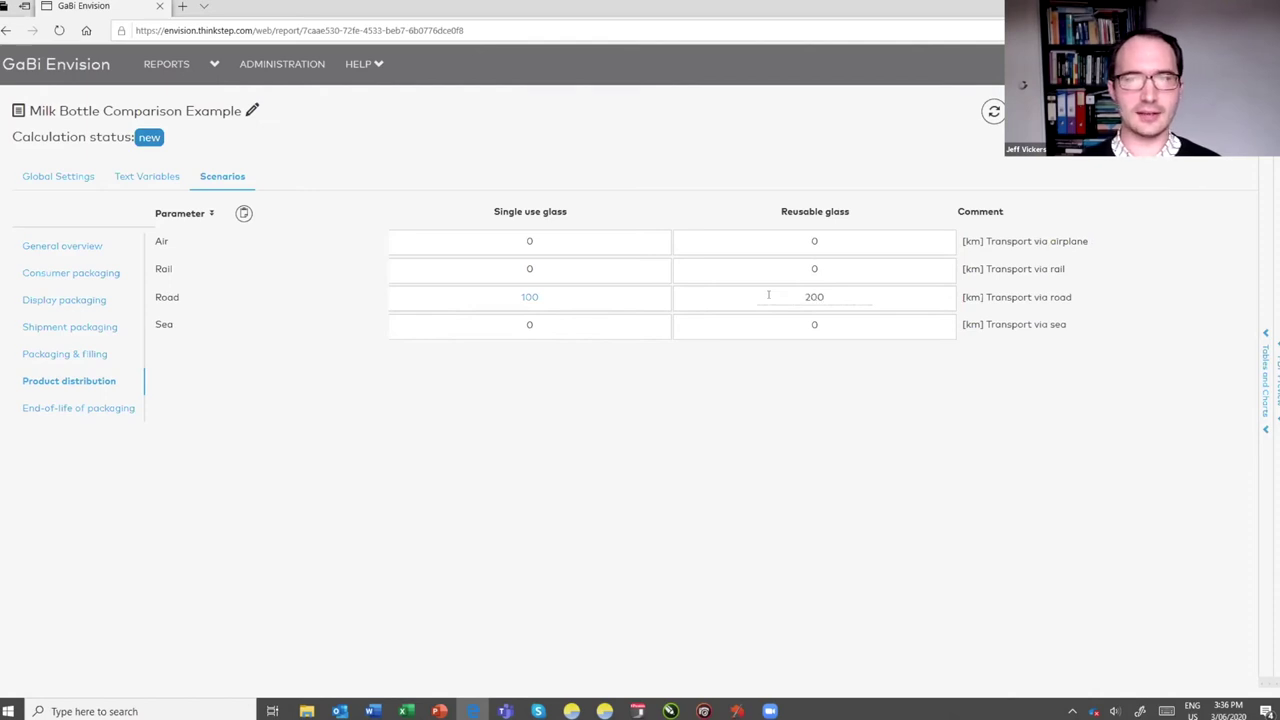
click(818, 270)
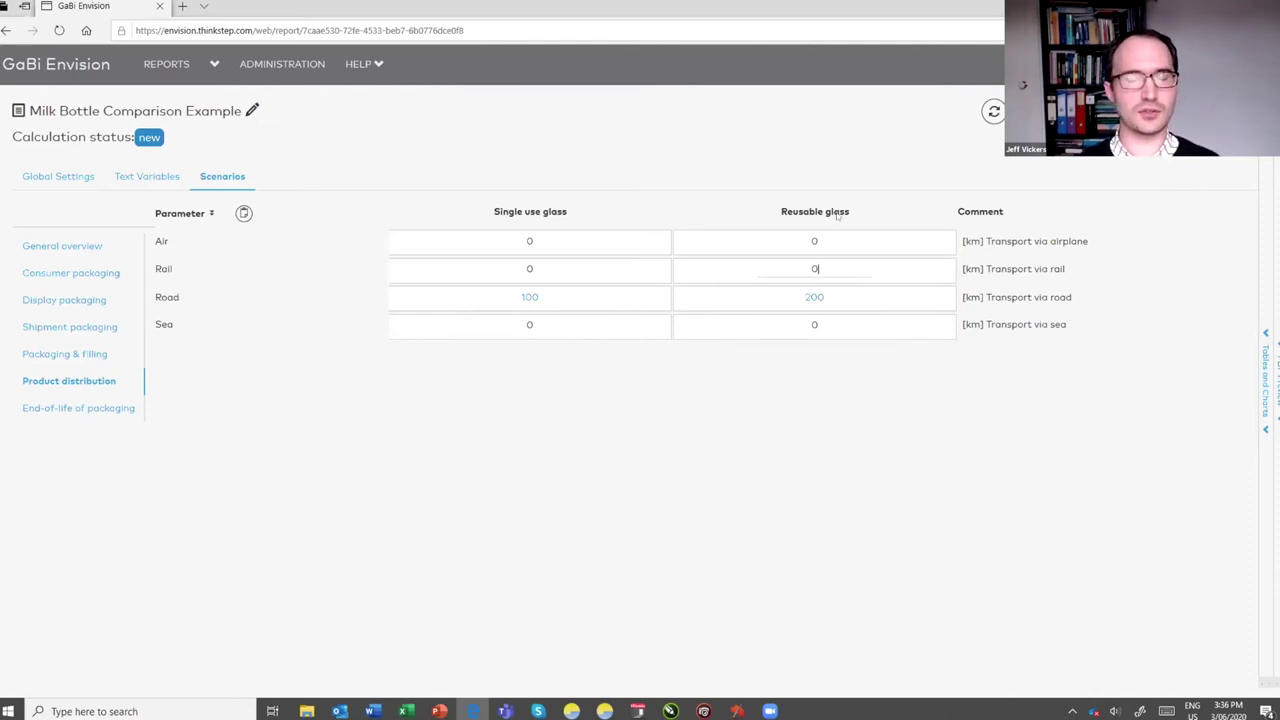
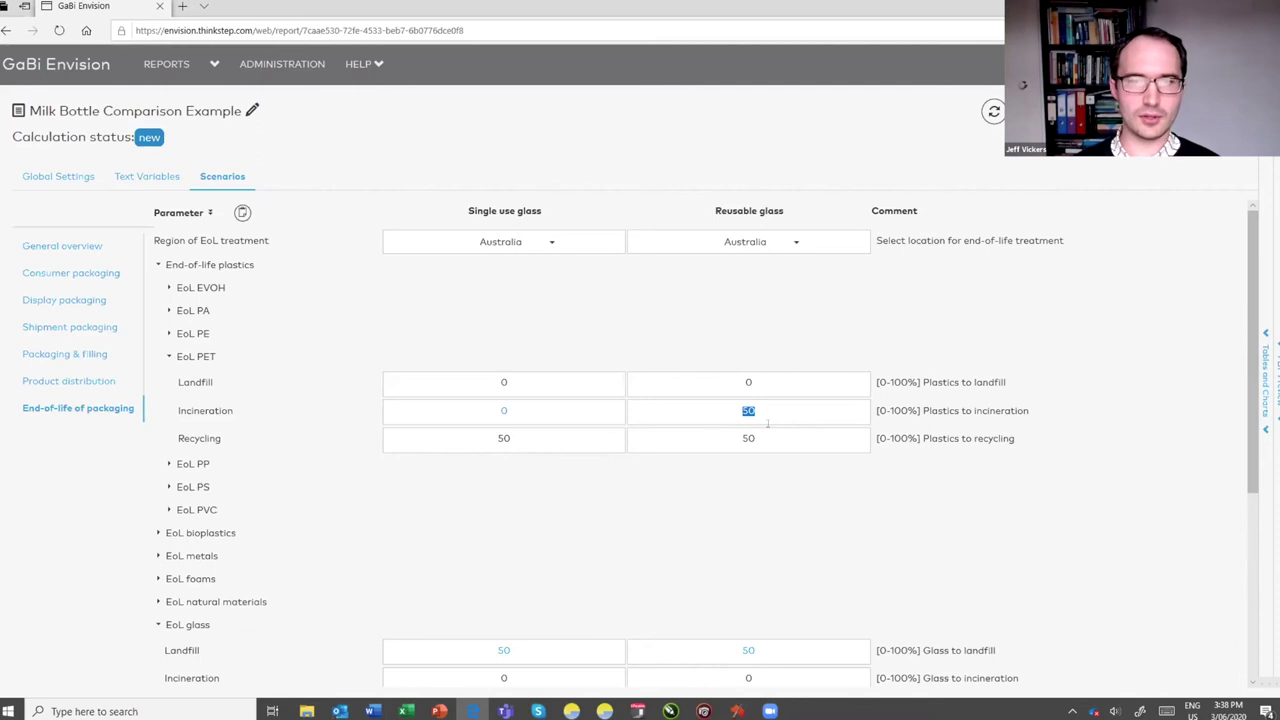
Step: Set PET end-of-life to 100% landfill, 0% incineration and 0% recycling in both scenarios, and collapse the end-of-life plastics
text(0)
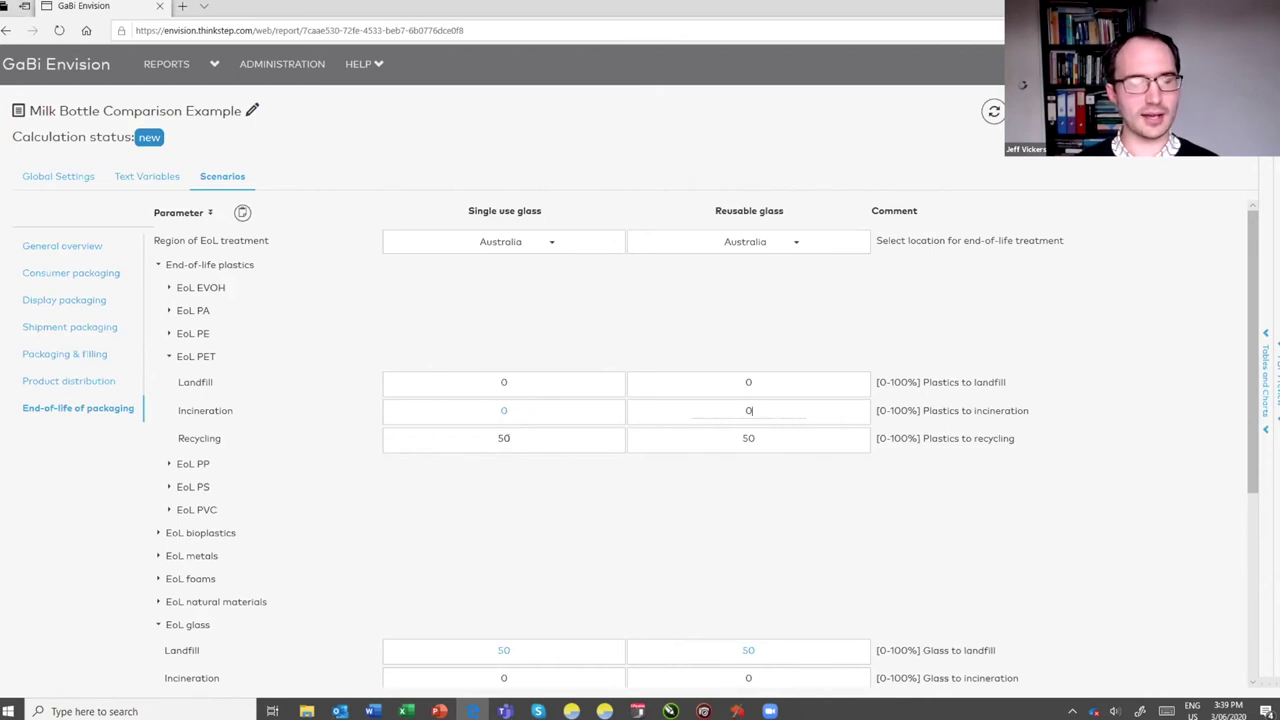
click(519, 442)
text(0)
key(Tab)
text(0)
click(520, 382)
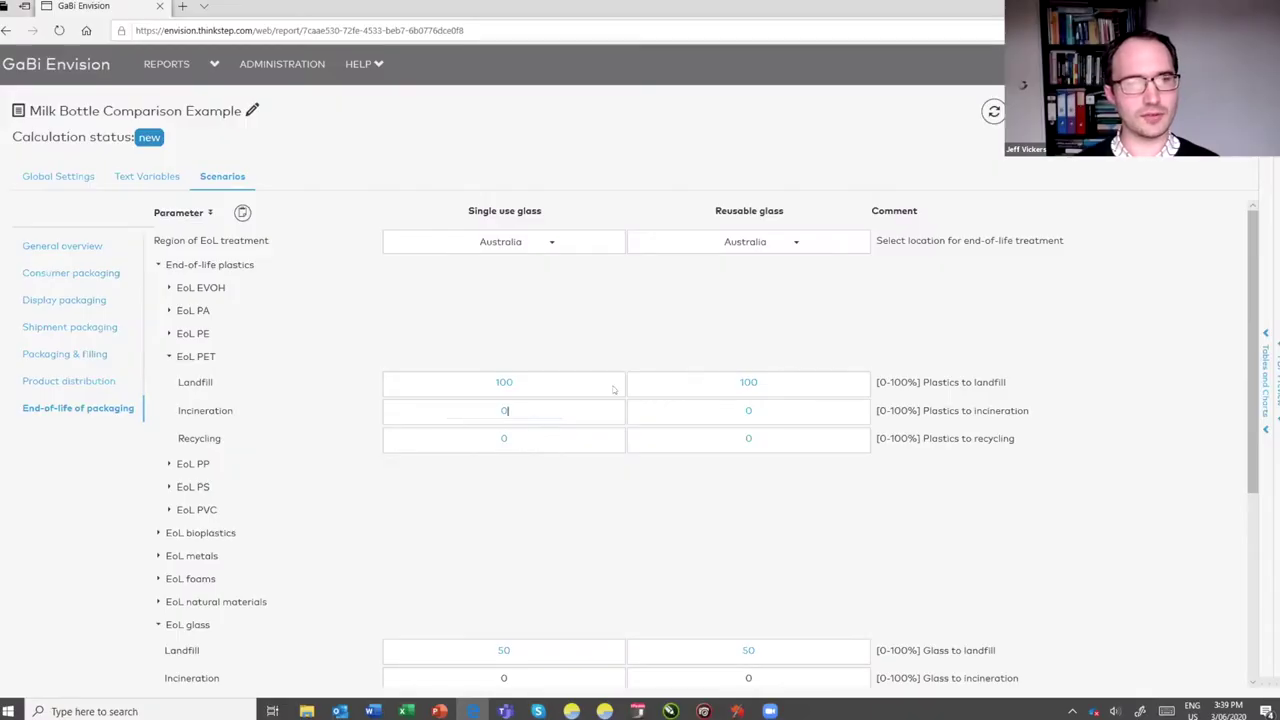
click(549, 437)
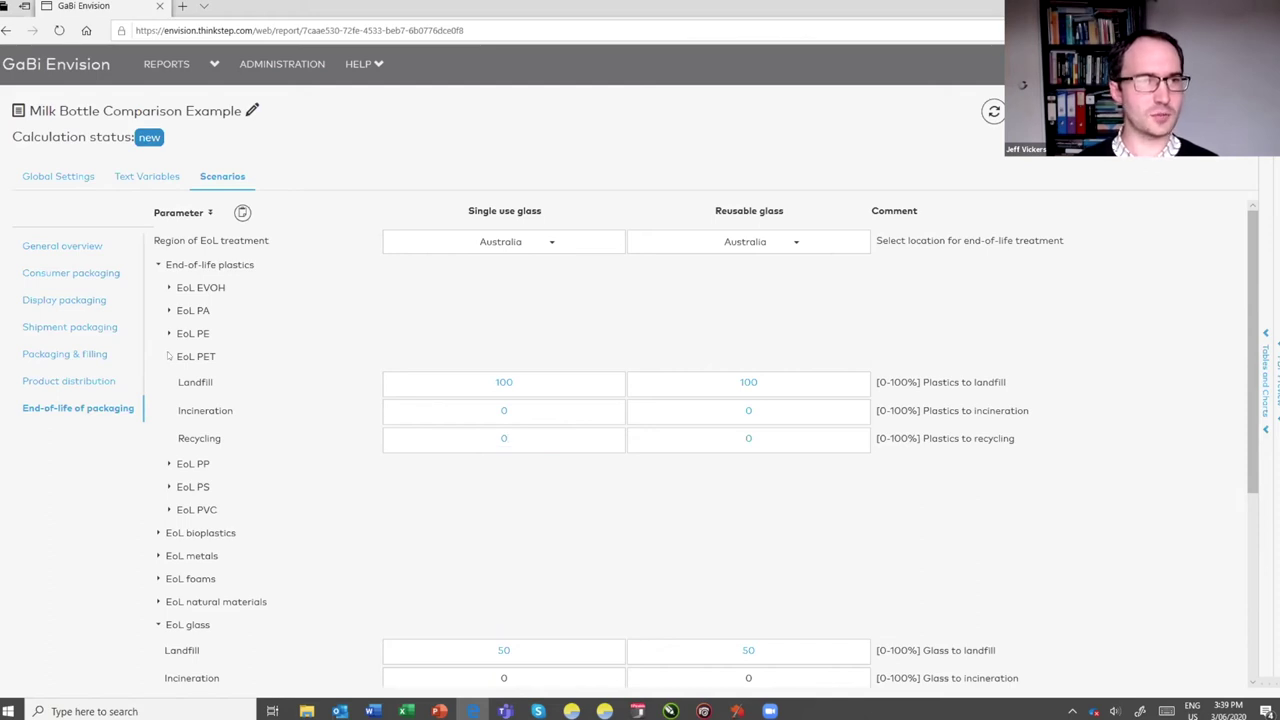
click(169, 356)
click(156, 264)
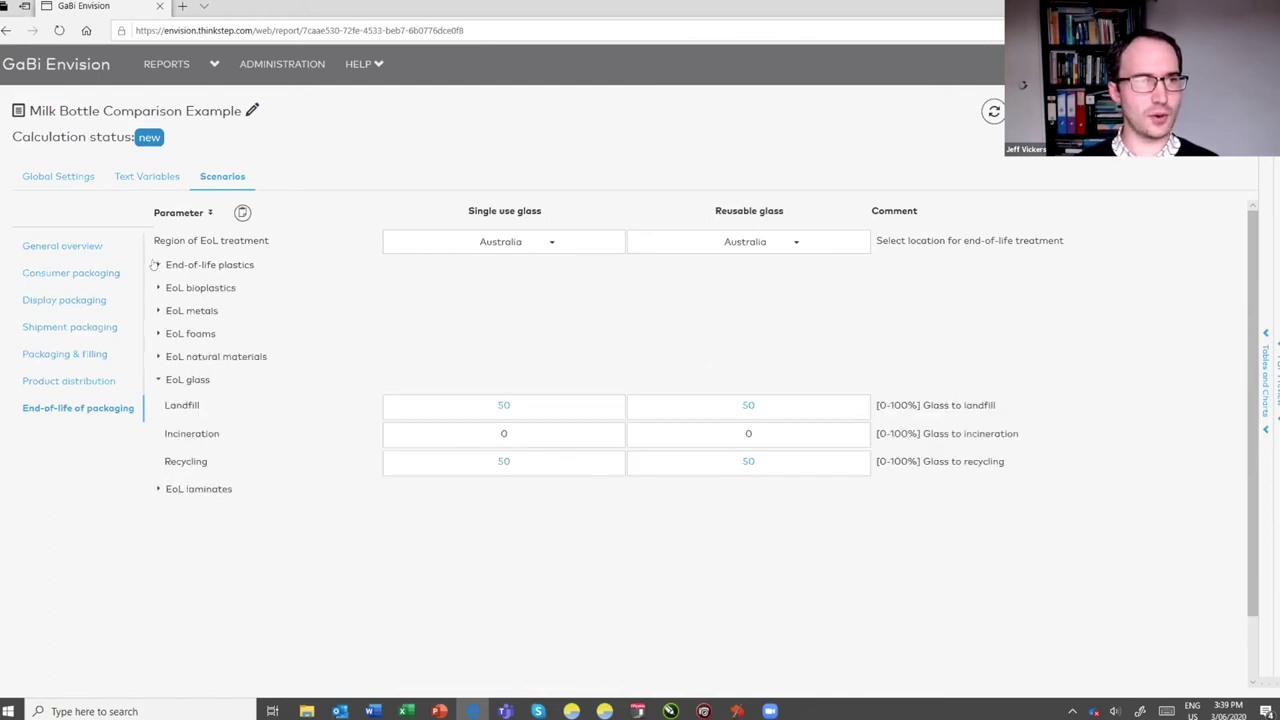
Step: Collapse the end-of-life glass and set the wood's end-of-life to 50% landfill and 0% recycling in both scenarios
click(158, 380)
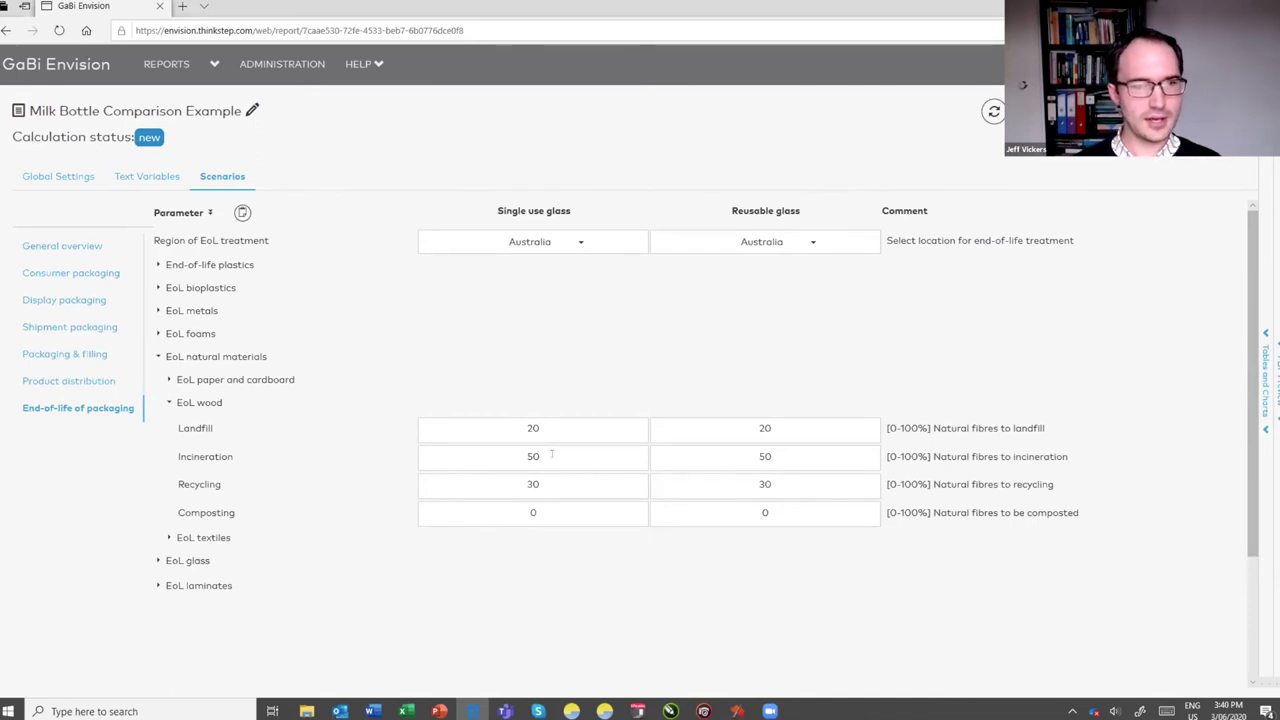
double_click(532, 428)
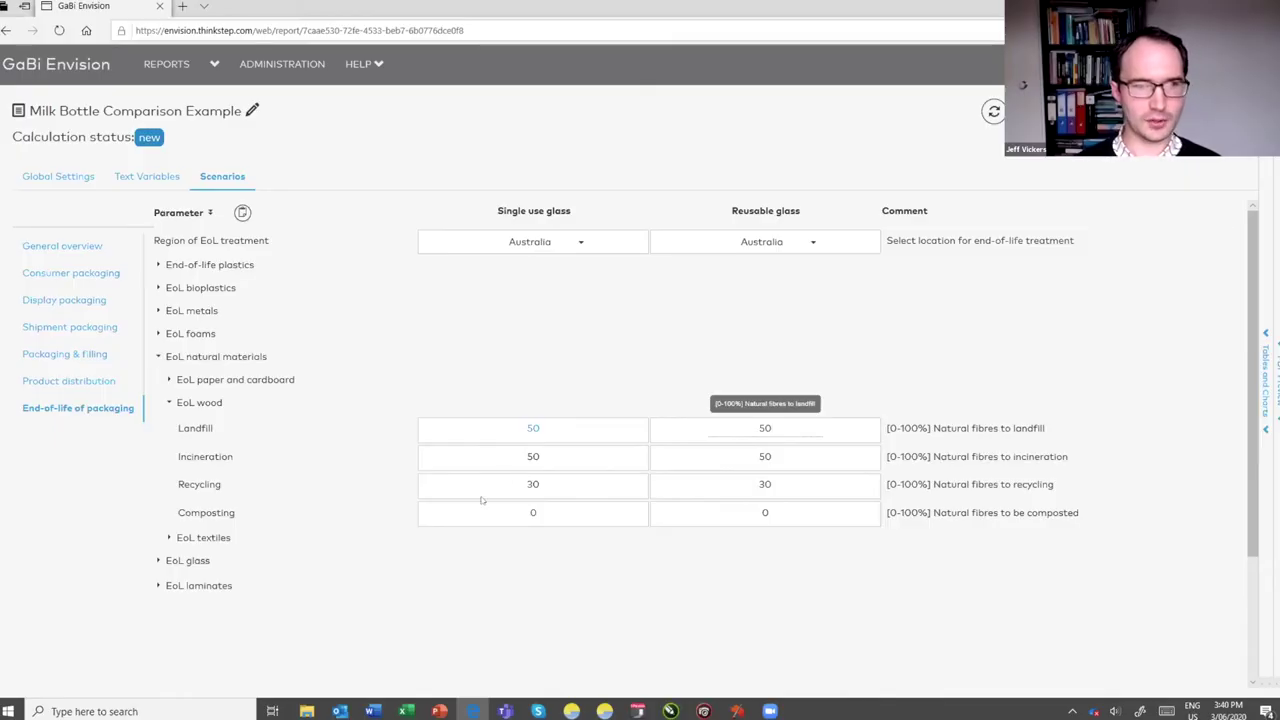
double_click(531, 476)
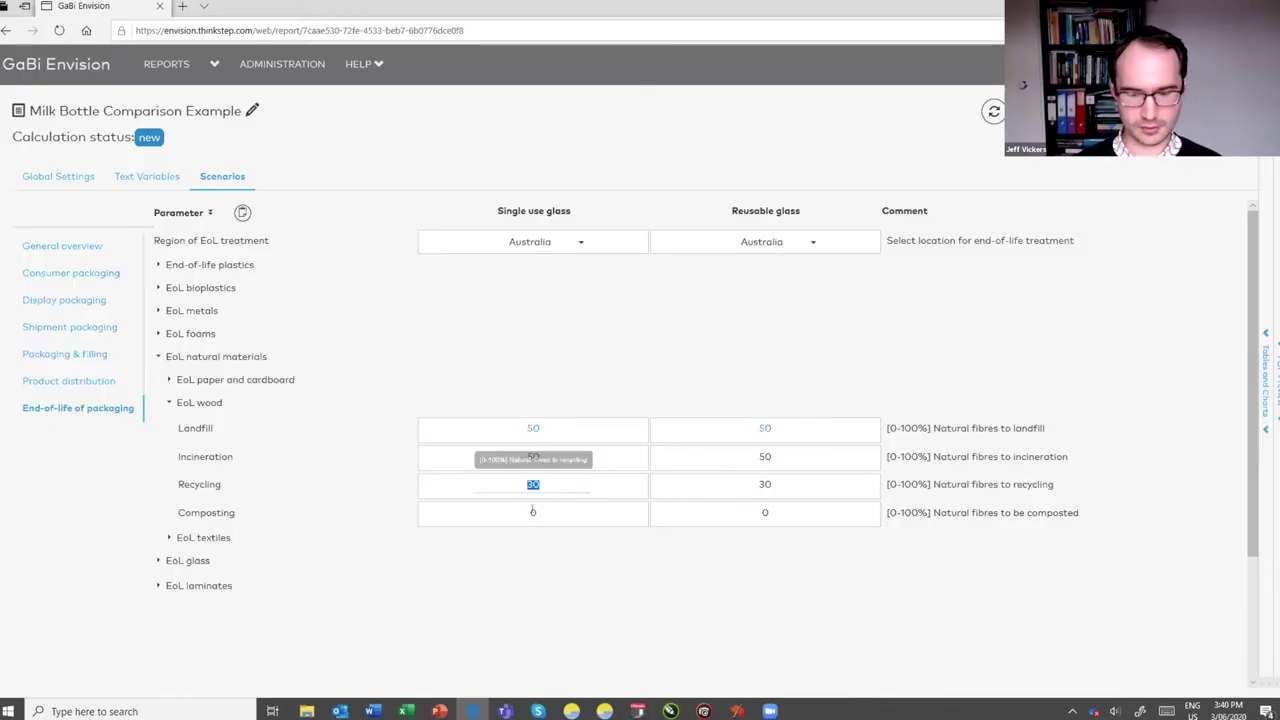
text(0)
double_click(760, 486)
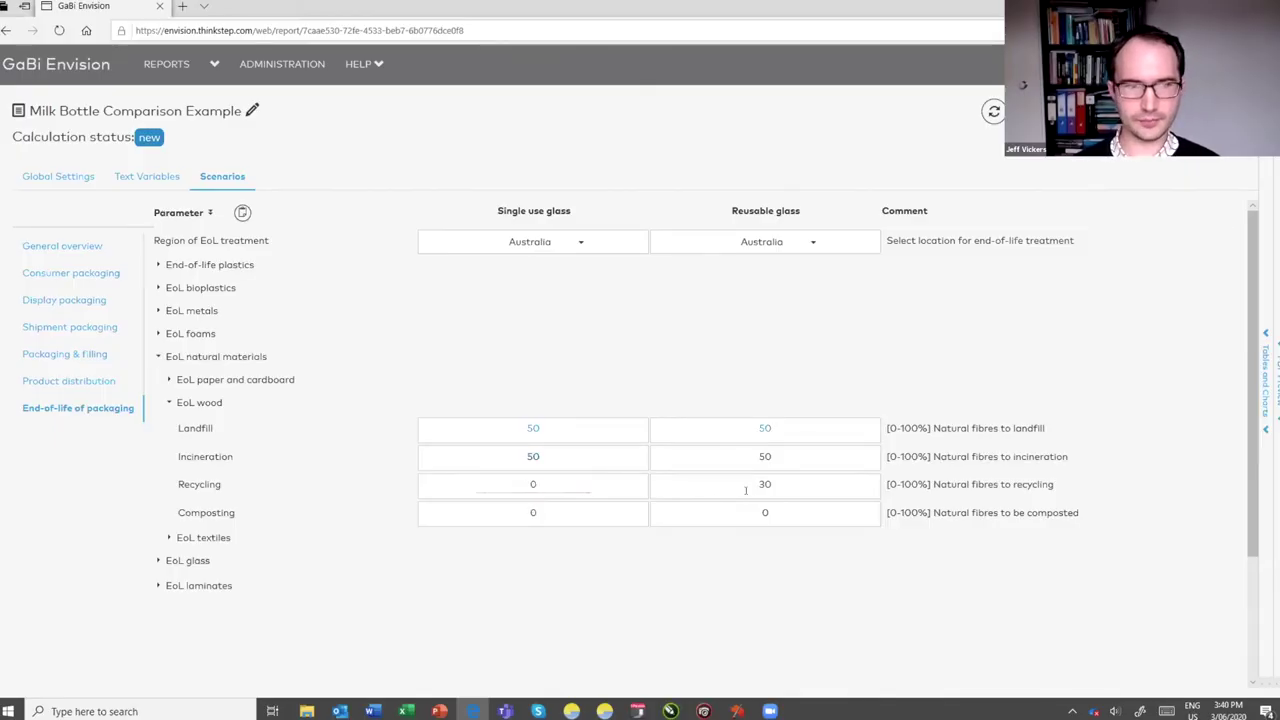
text(0)
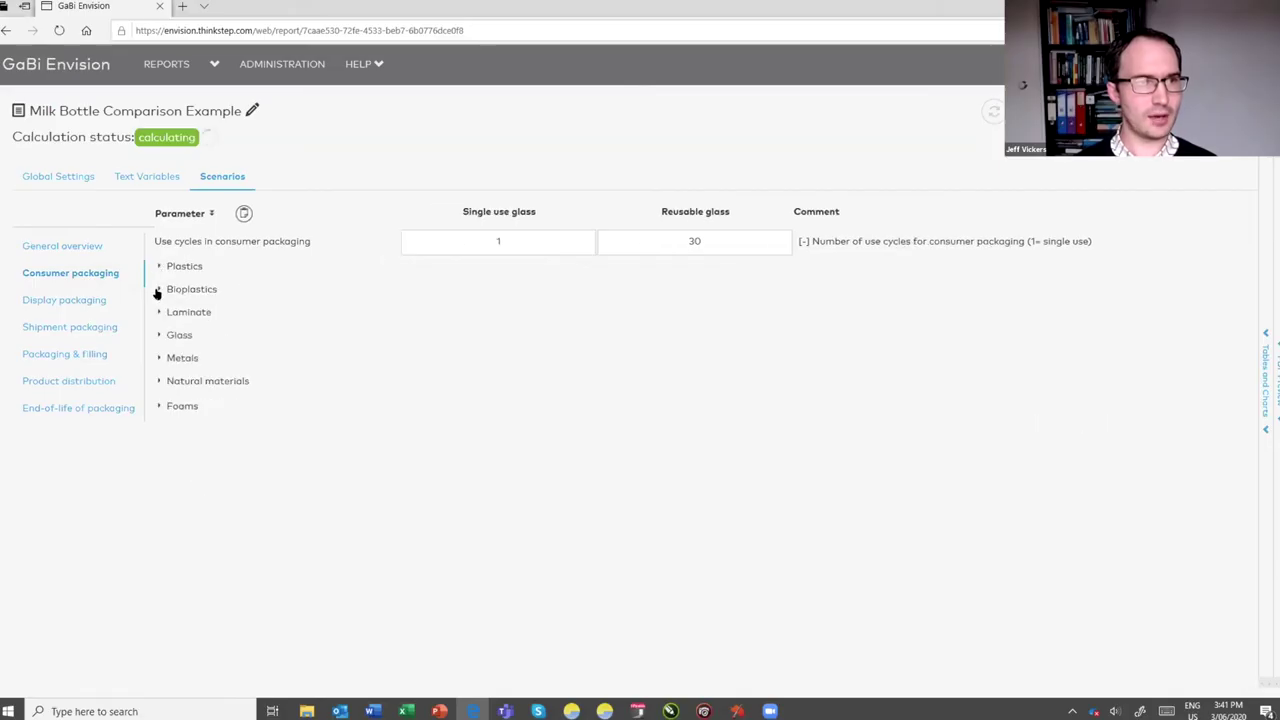
Step: Examine the selectable bioplastic types for Bioplastic 1 in the single use glass scenario's consumer packaging, leaving the selection as it is
click(157, 290)
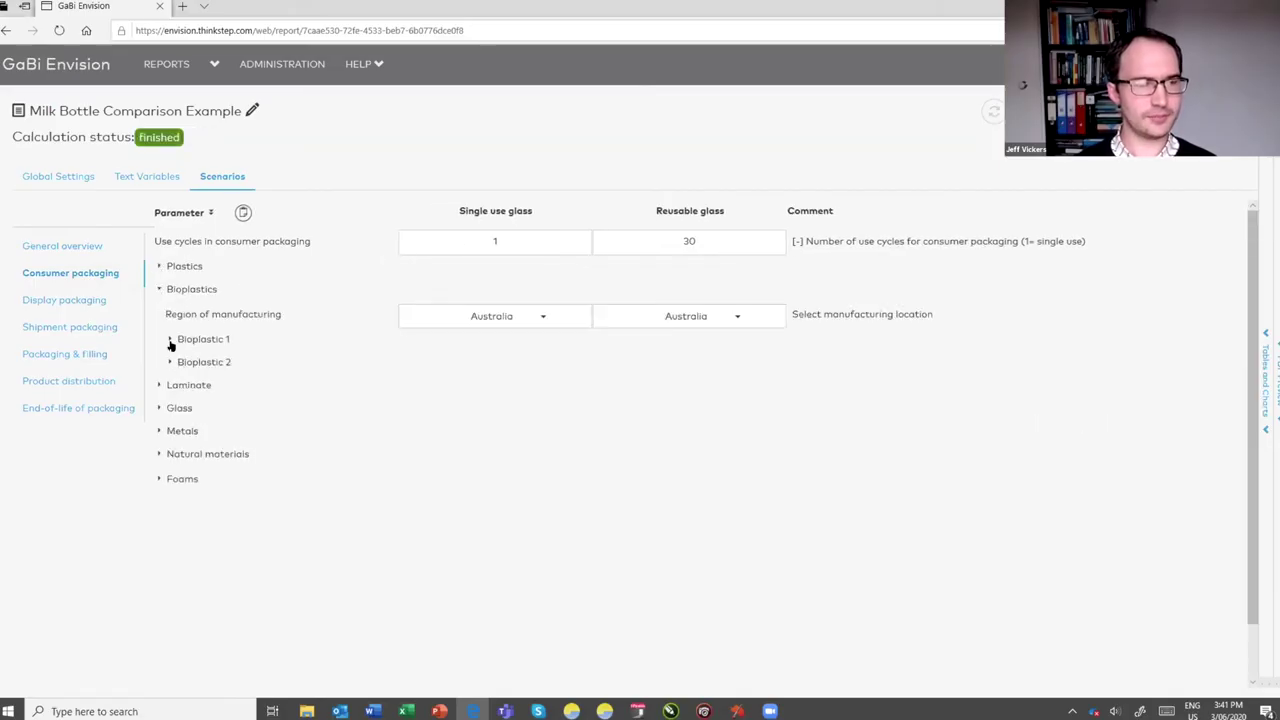
click(170, 340)
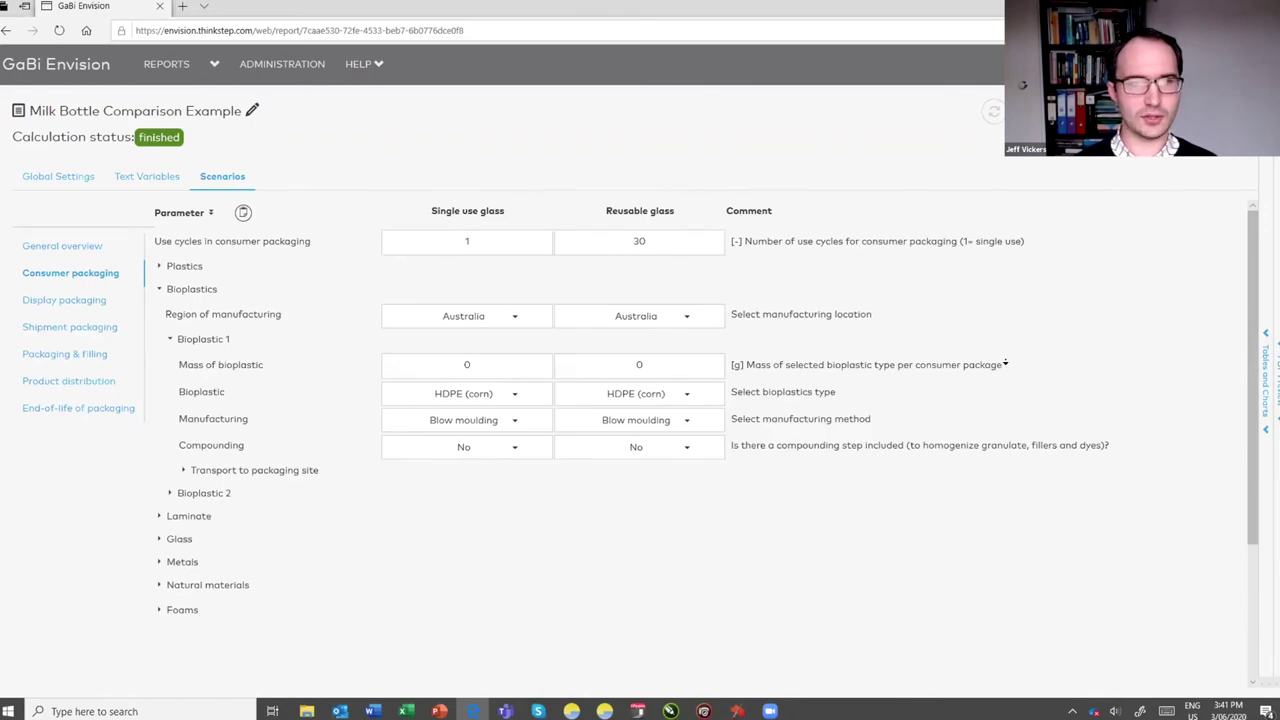
scroll(427, 317, down, 1)
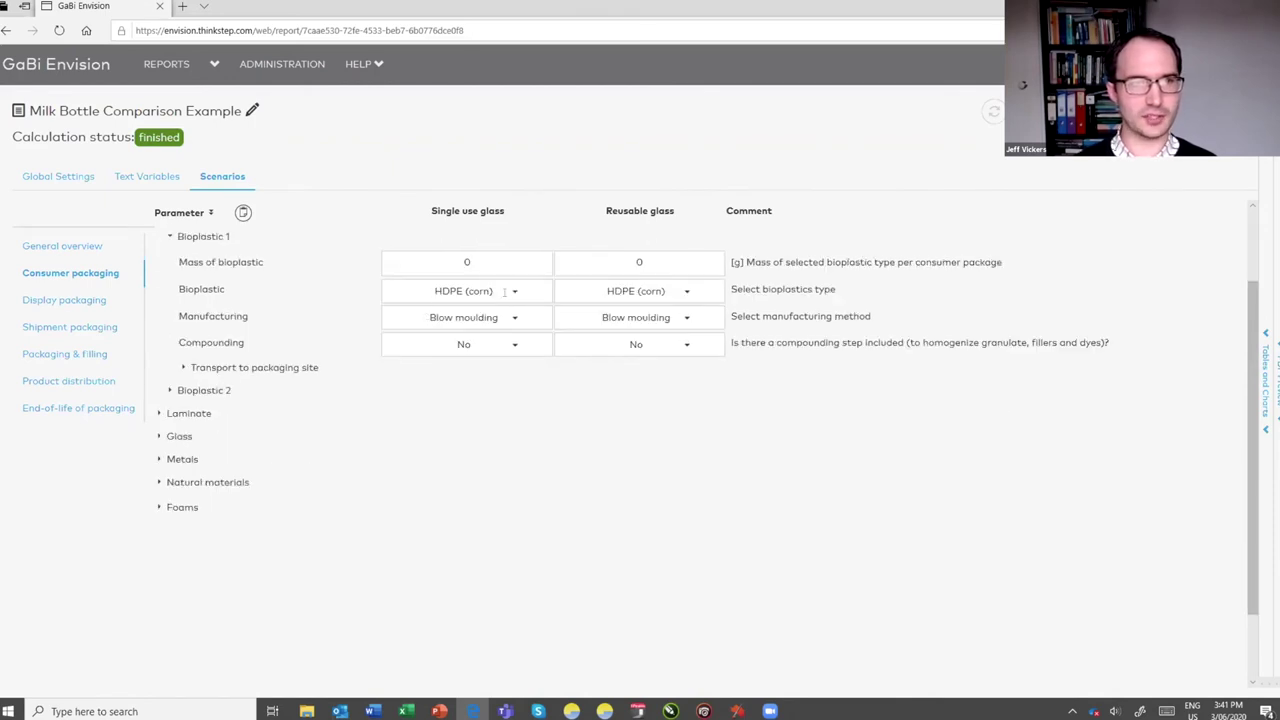
drag(457, 287, 708, 465)
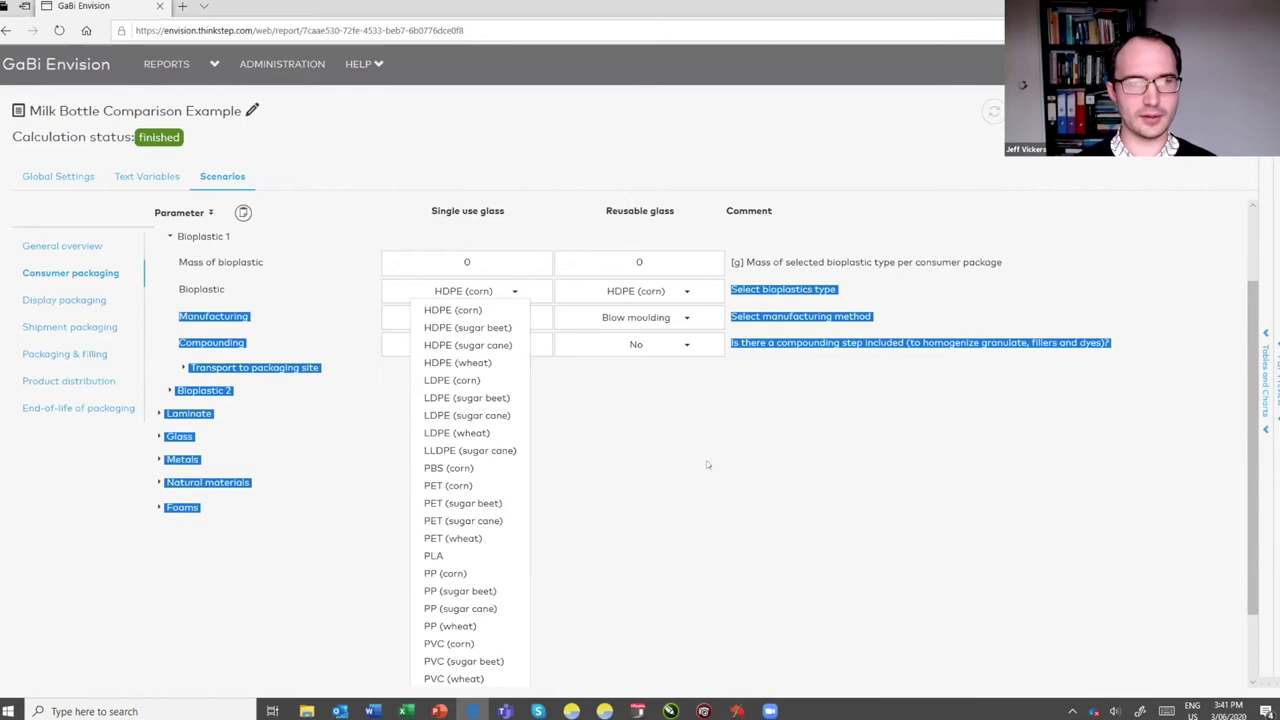
click(483, 290)
click(465, 287)
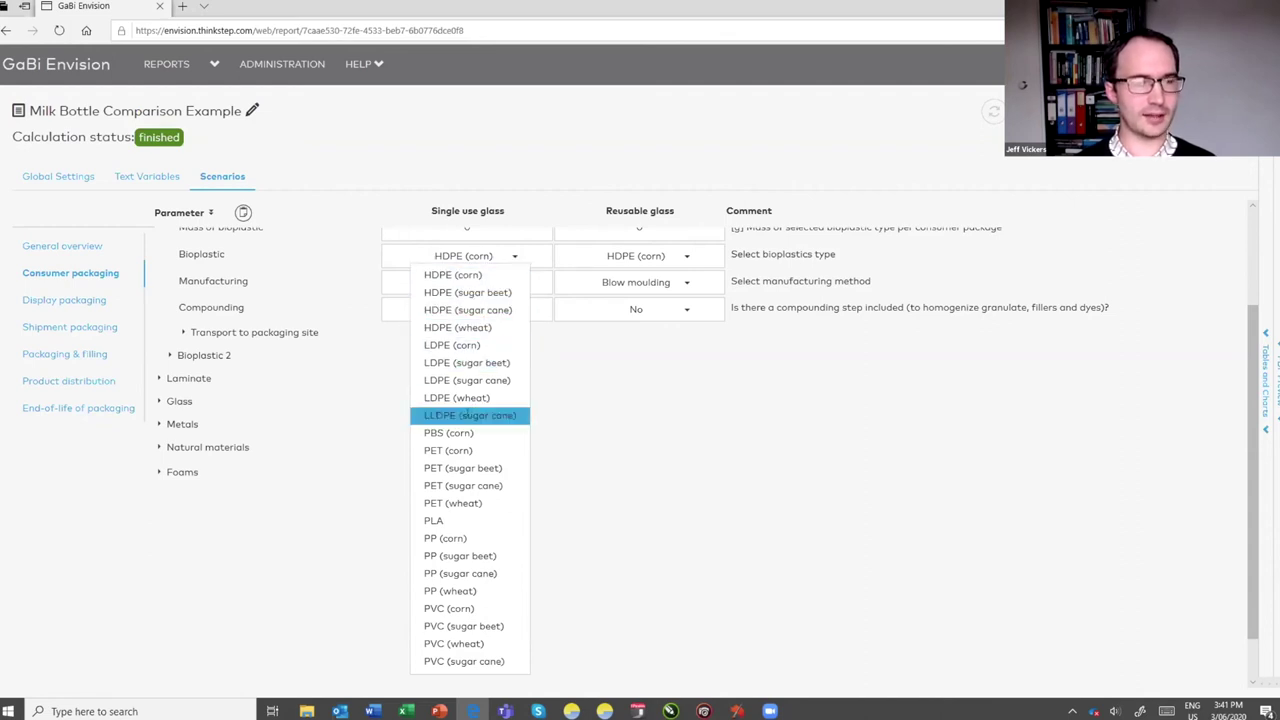
key(Up)
key(Up)
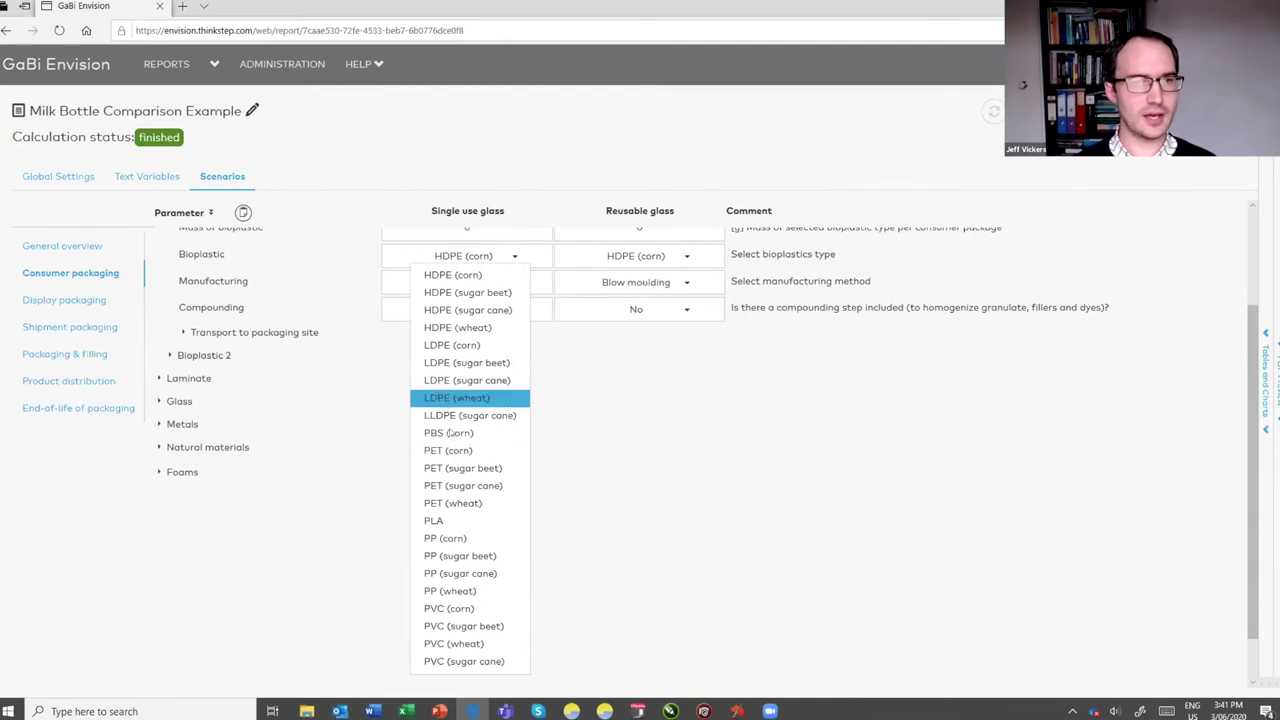
key(Down)
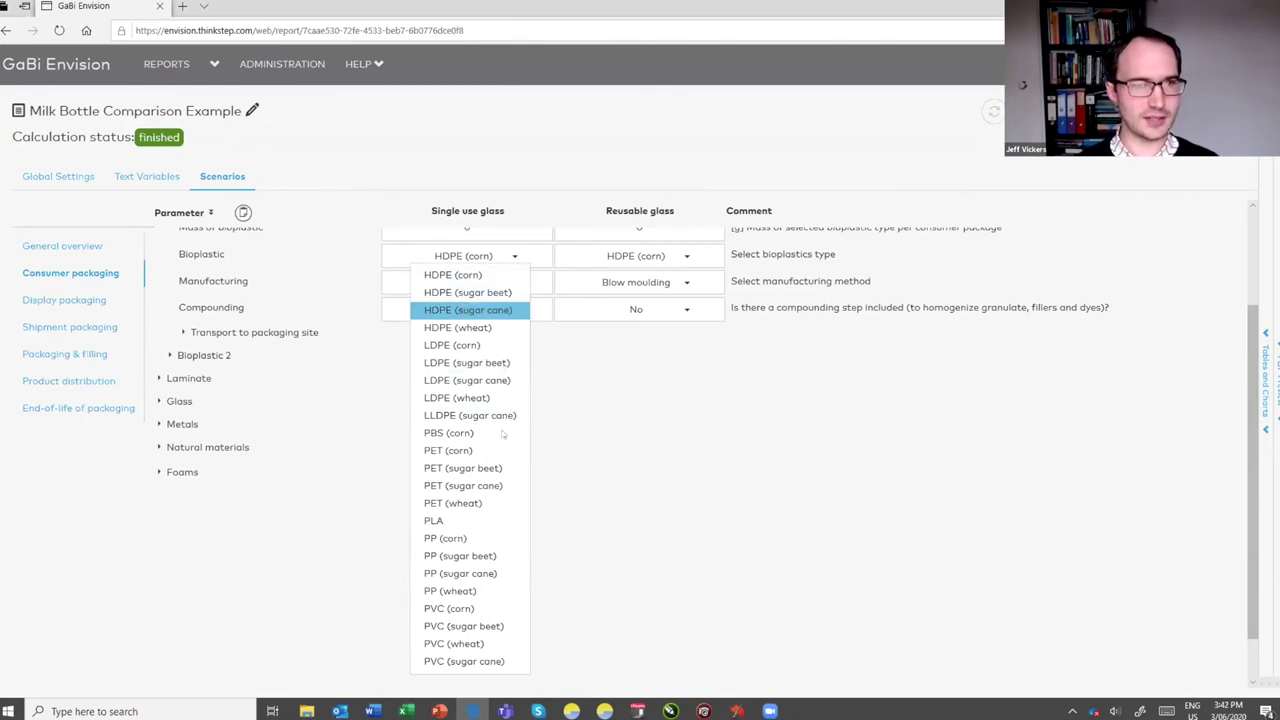
click(330, 405)
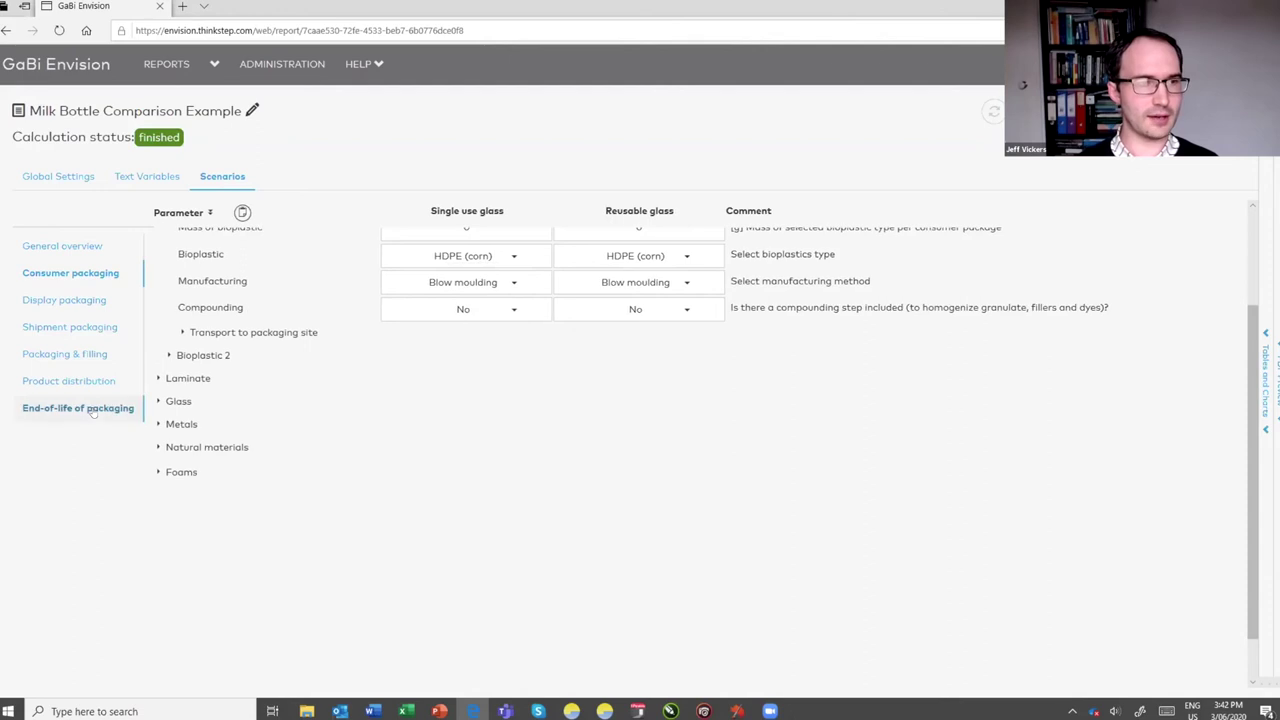
Step: Return to the end-of-life of packaging parameters and collapse the end-of-life wood group
click(93, 410)
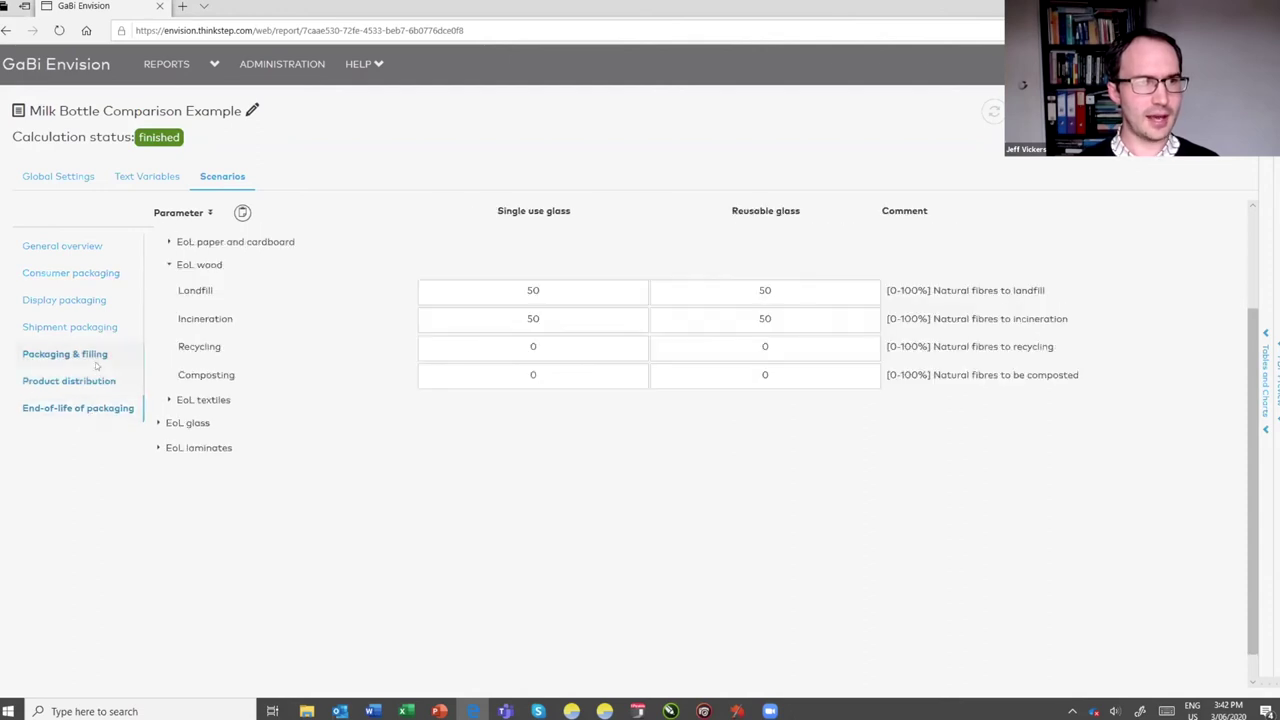
click(170, 266)
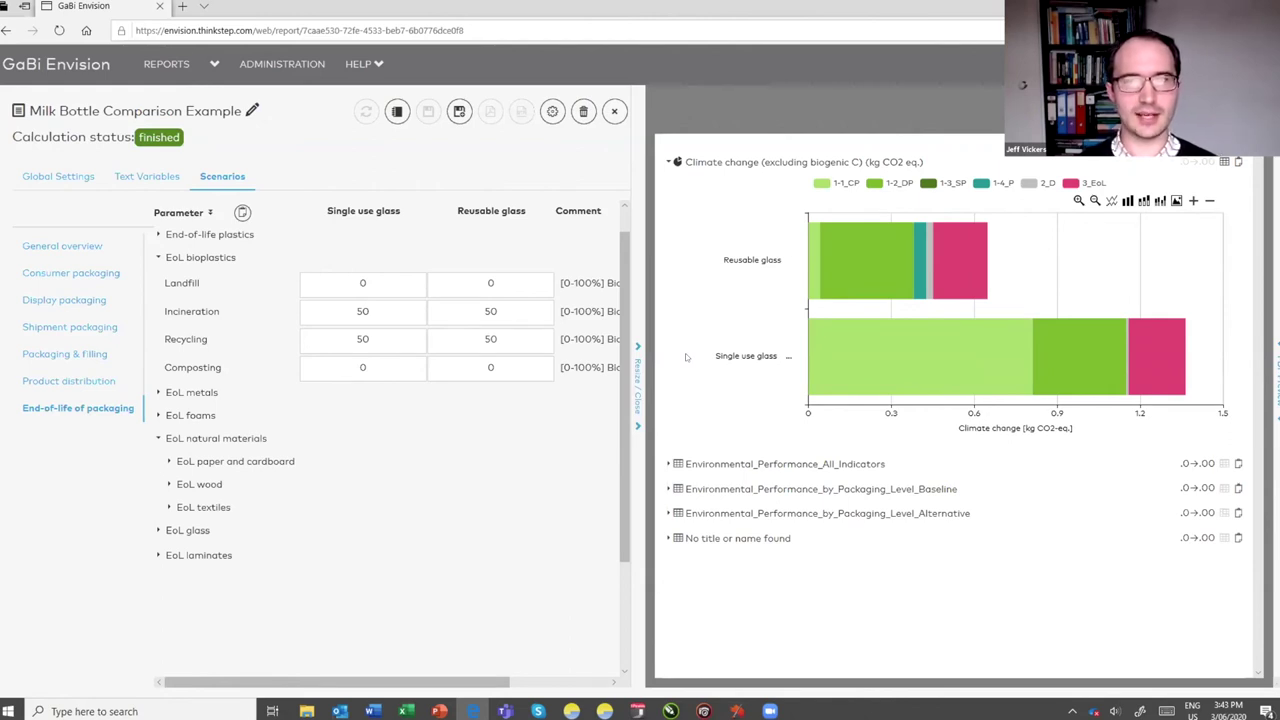
Step: Examine the reusable glass bar's life cycle stage contributions in the climate change chart, including display packaging and distribution
mouse_move(807, 241)
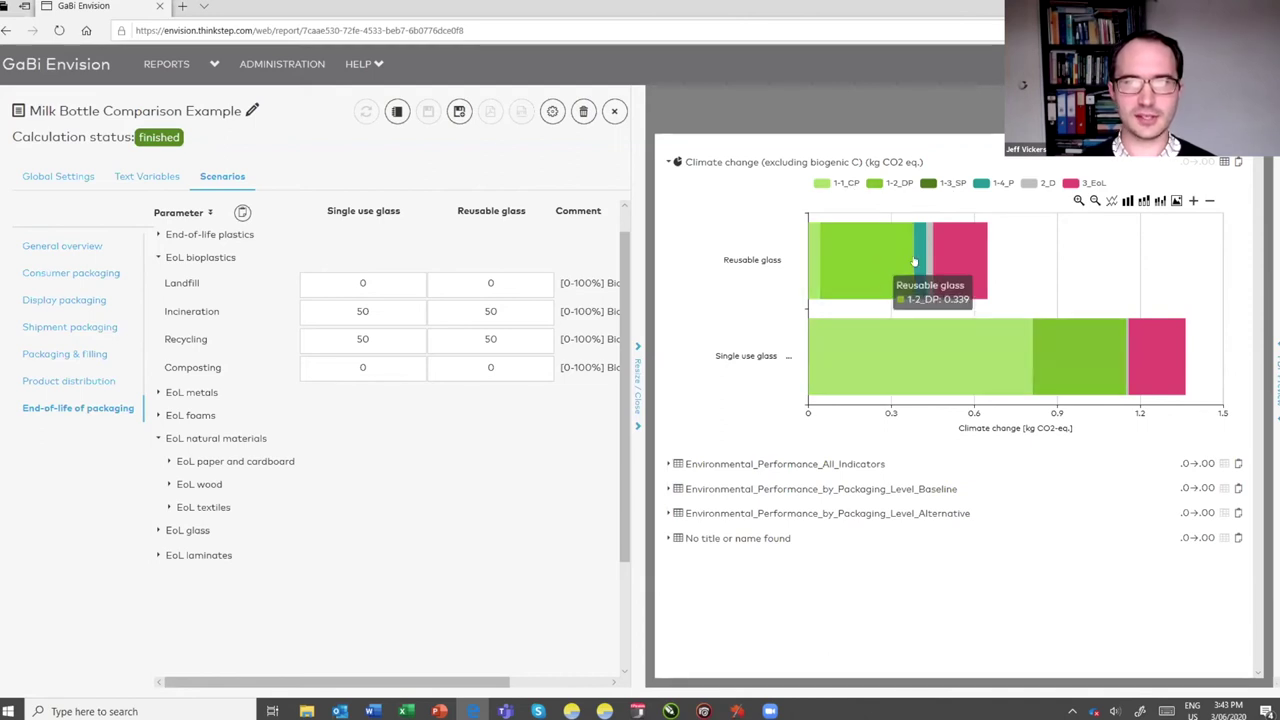
mouse_move(916, 261)
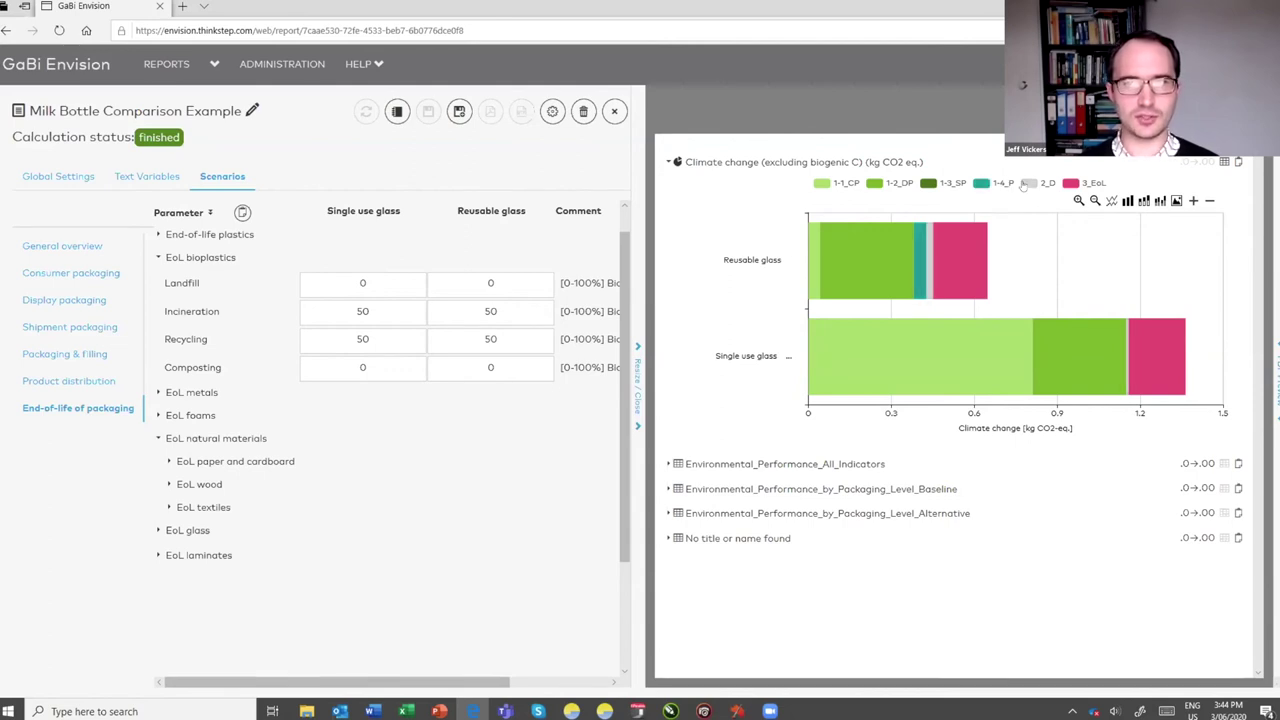
mouse_move(920, 274)
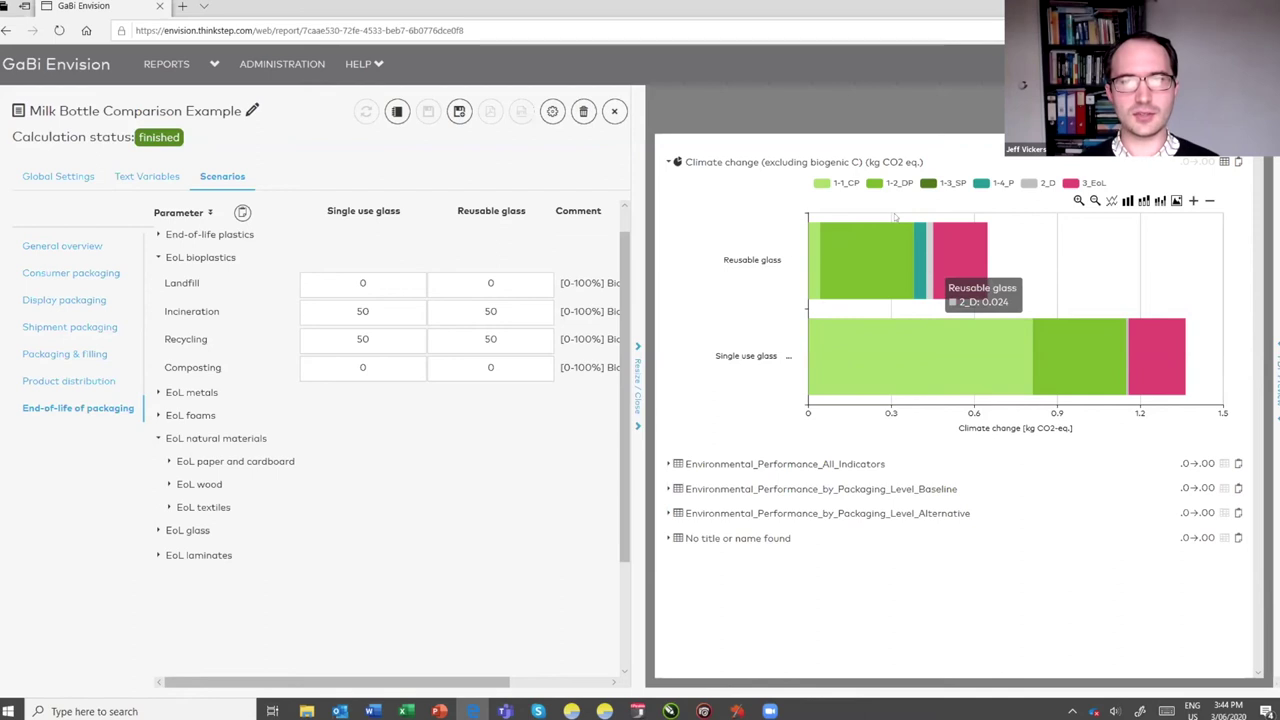
mouse_move(923, 234)
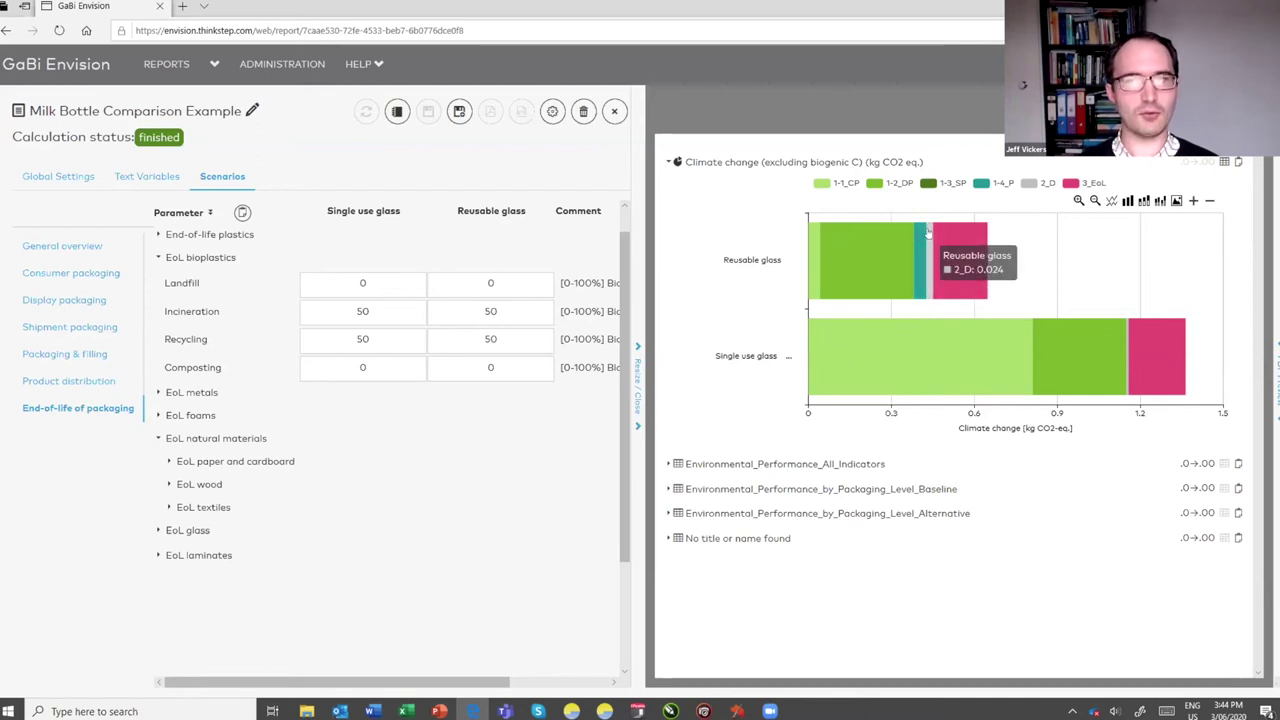
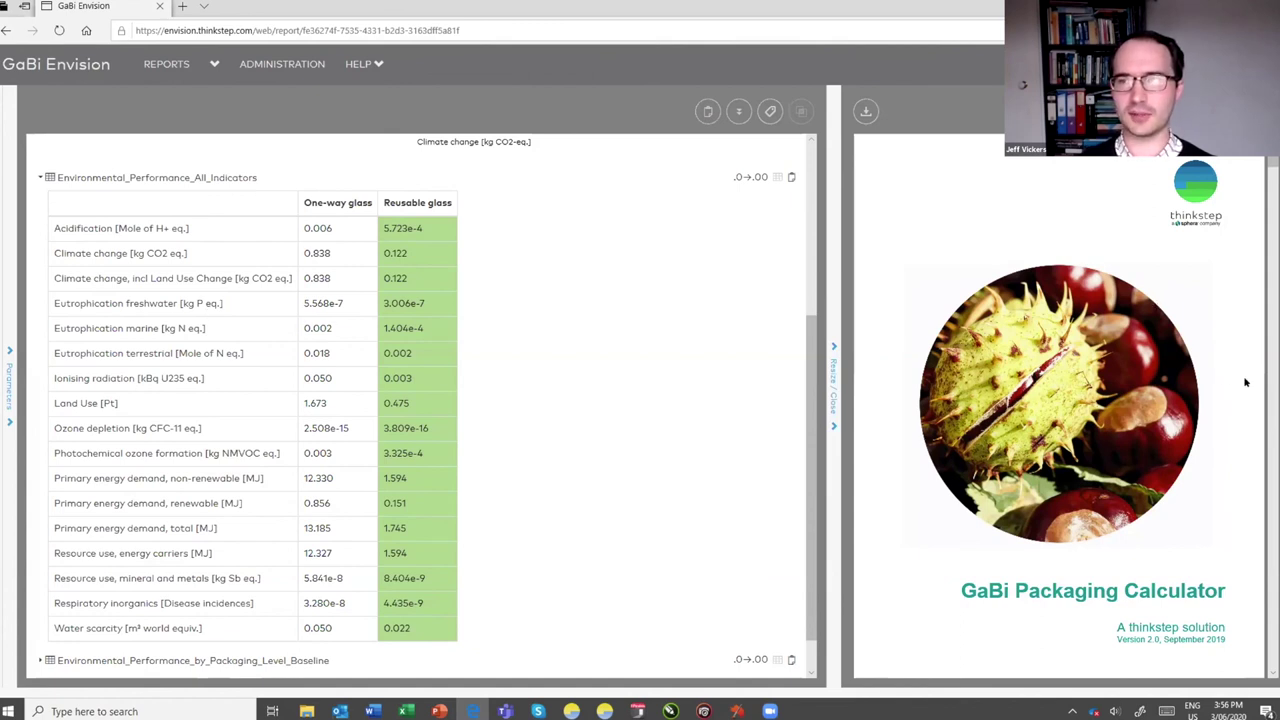
Step: Read through the generated packaging report, from the cover and project summary to the scenario results, Material Circularity Indicator and breakdown by packaging level
scroll(1245, 382, down, 4)
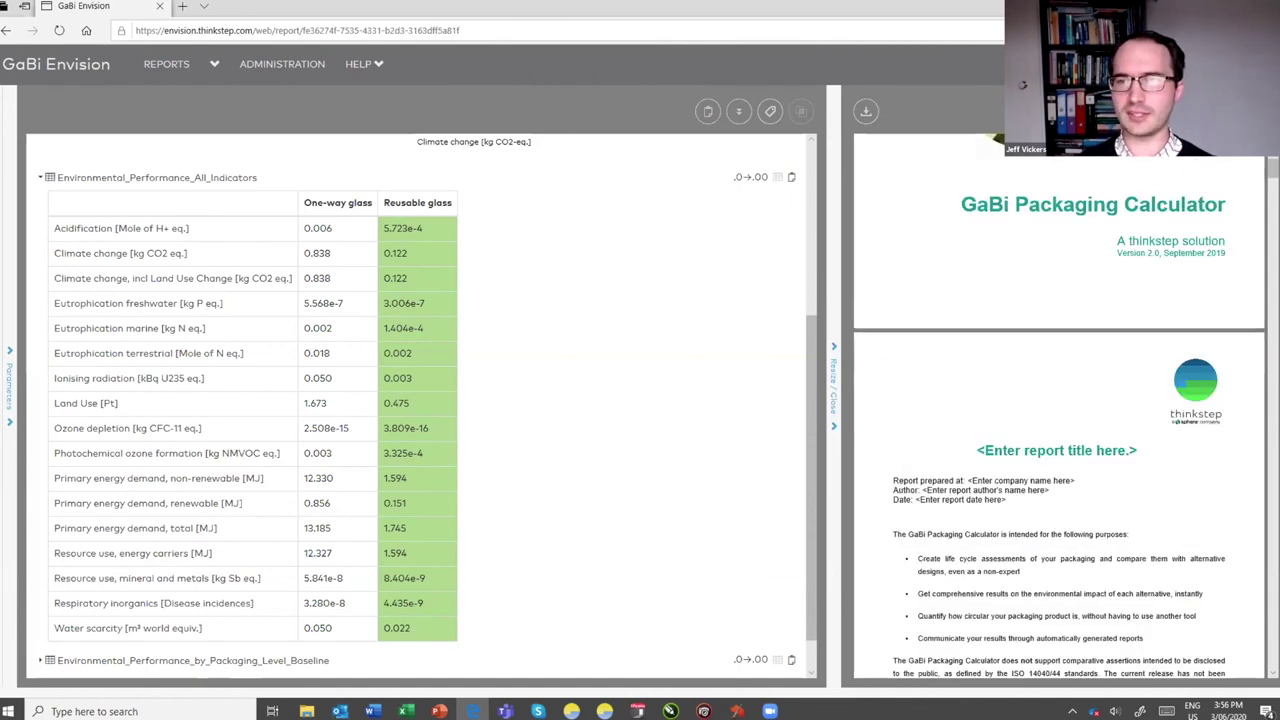
scroll(1060, 400, down, 5)
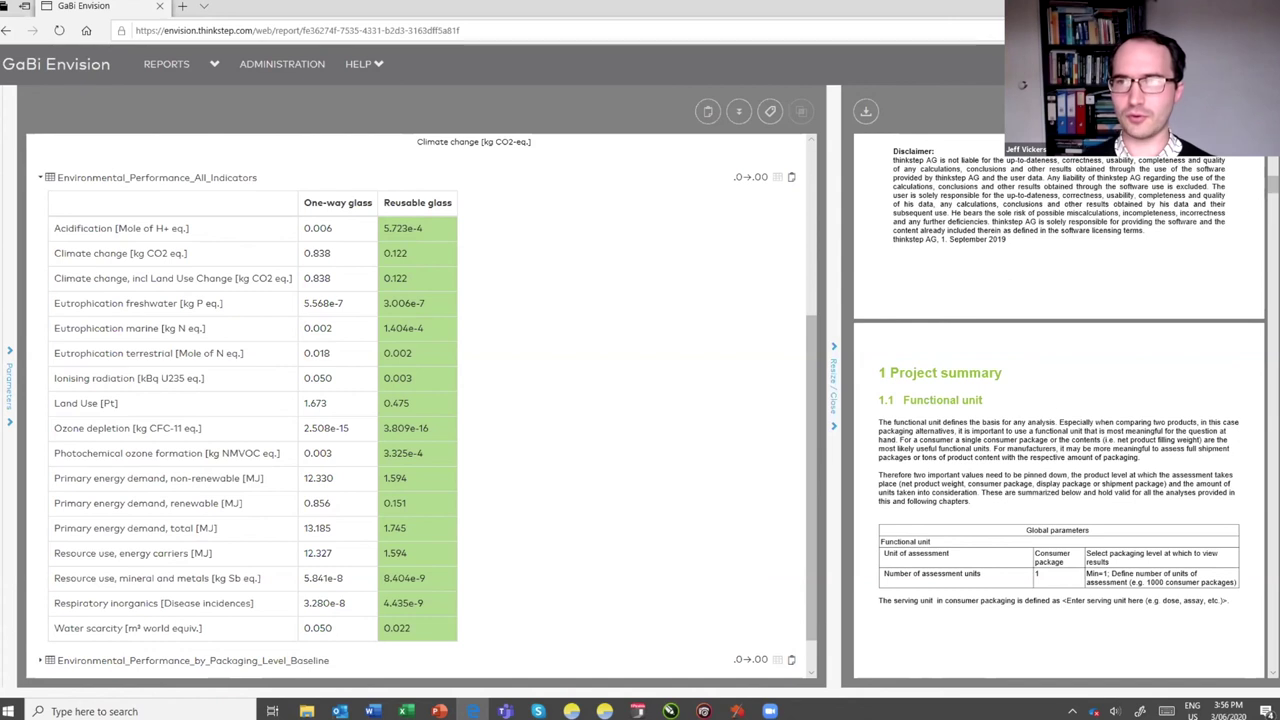
scroll(1059, 400, down, 2)
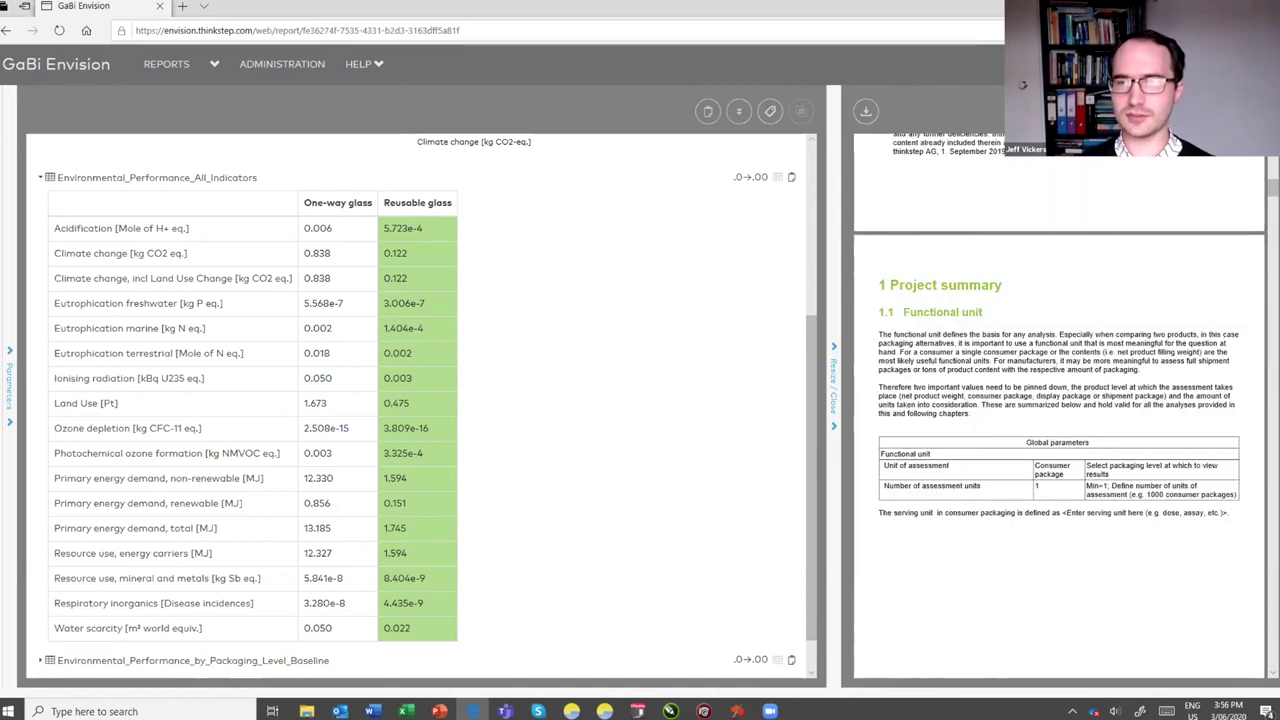
scroll(1059, 400, down, 10)
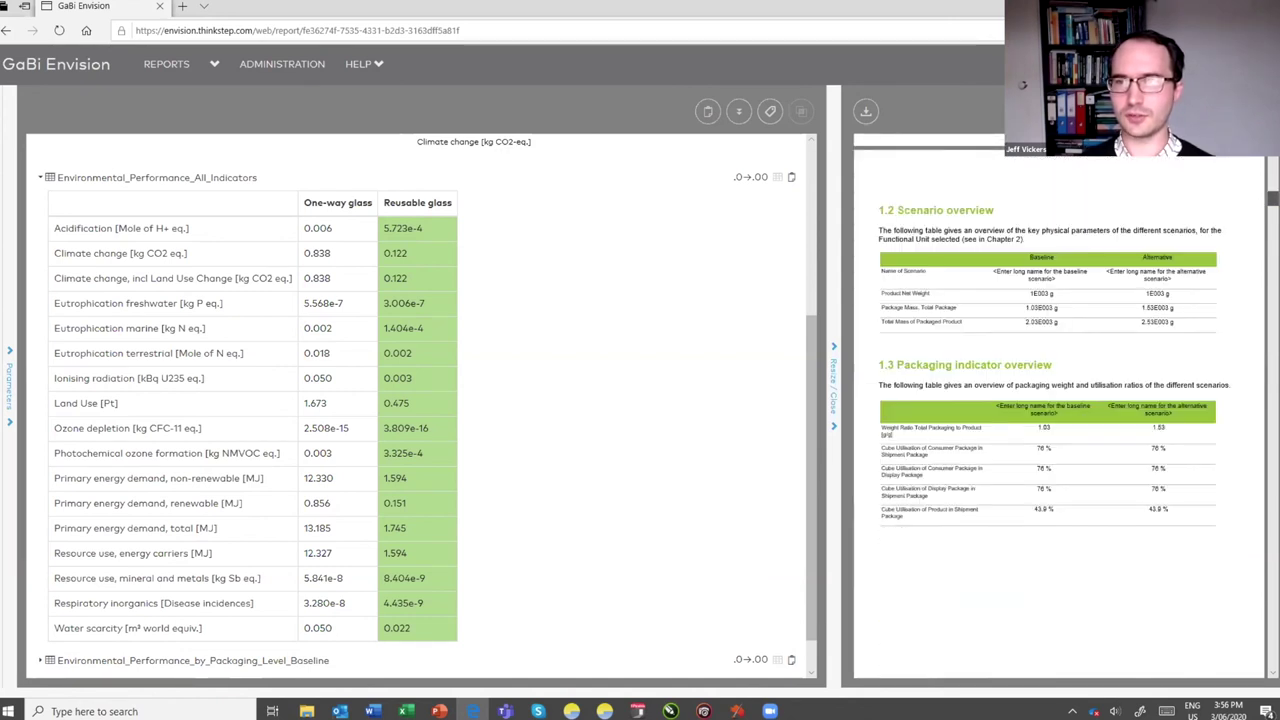
scroll(1059, 400, down, 1)
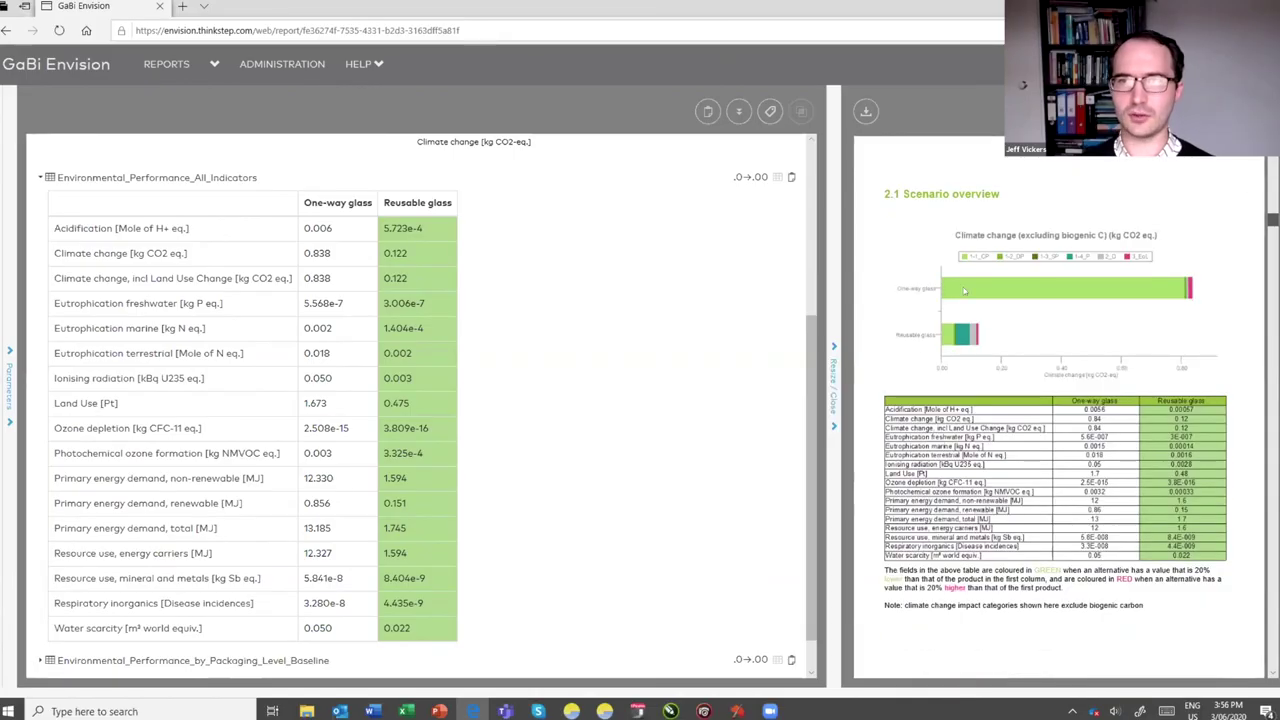
scroll(964, 291, down, 1)
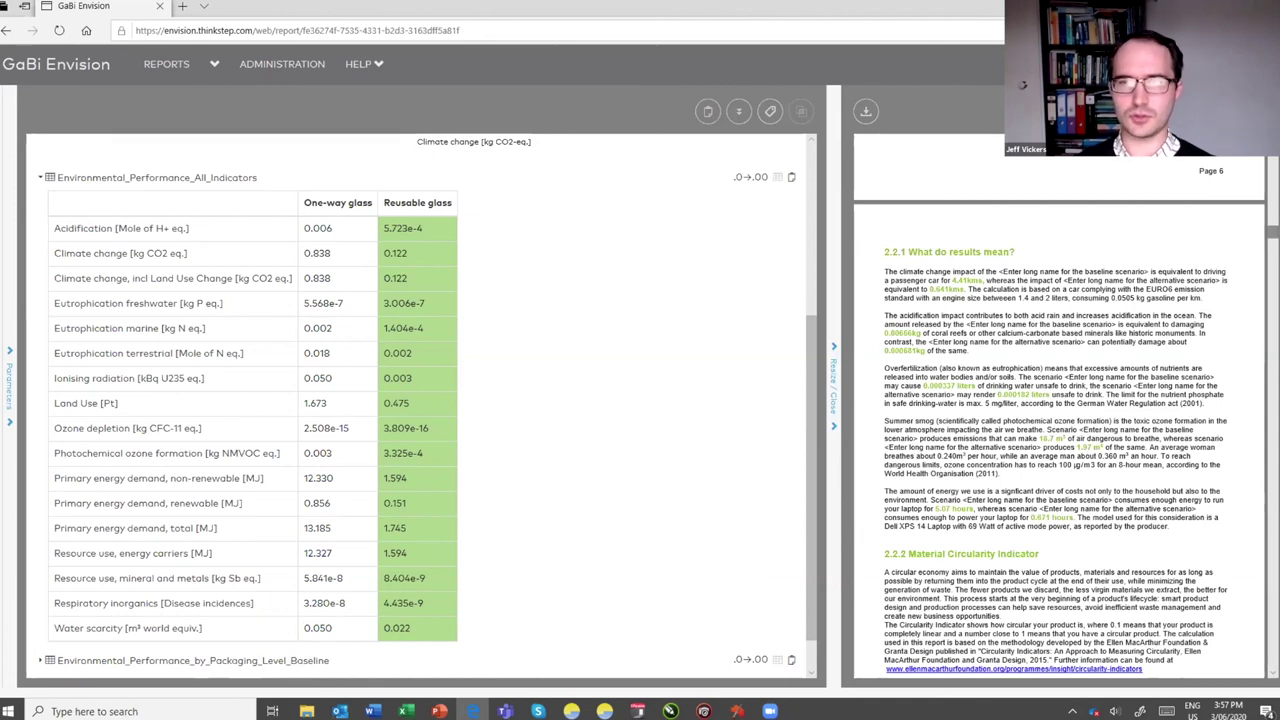
scroll(1066, 270, down, 6)
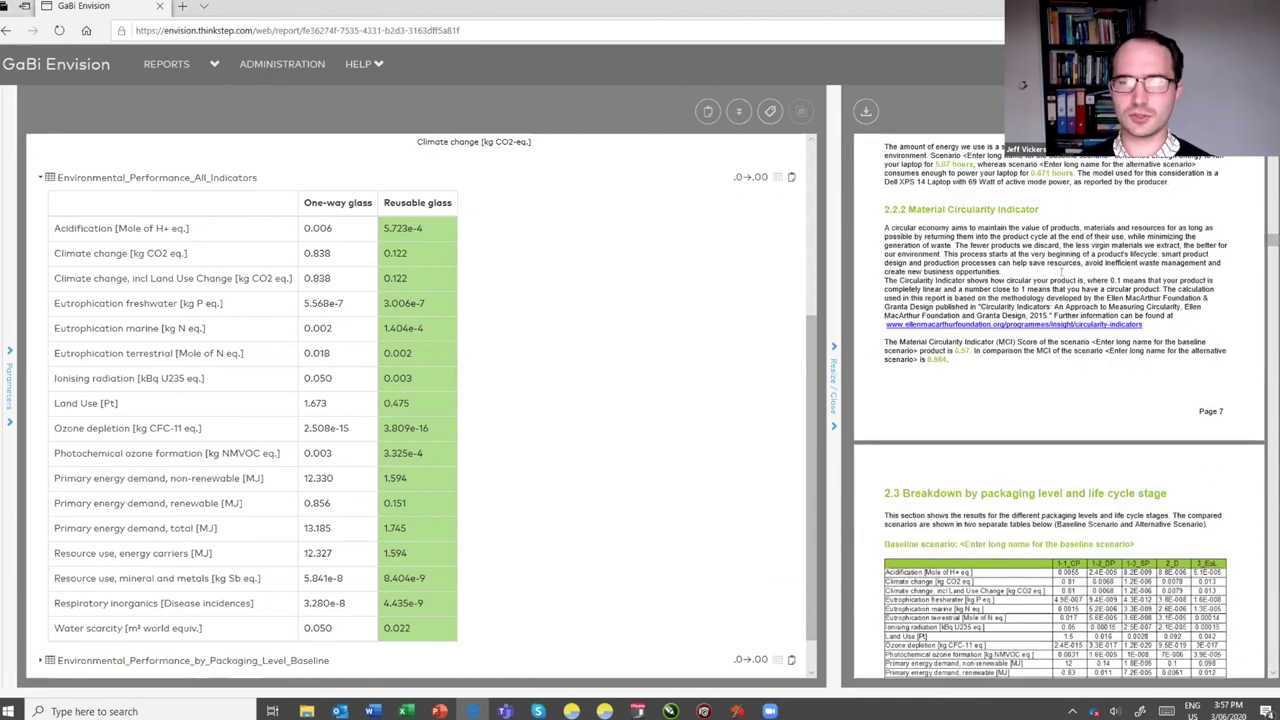